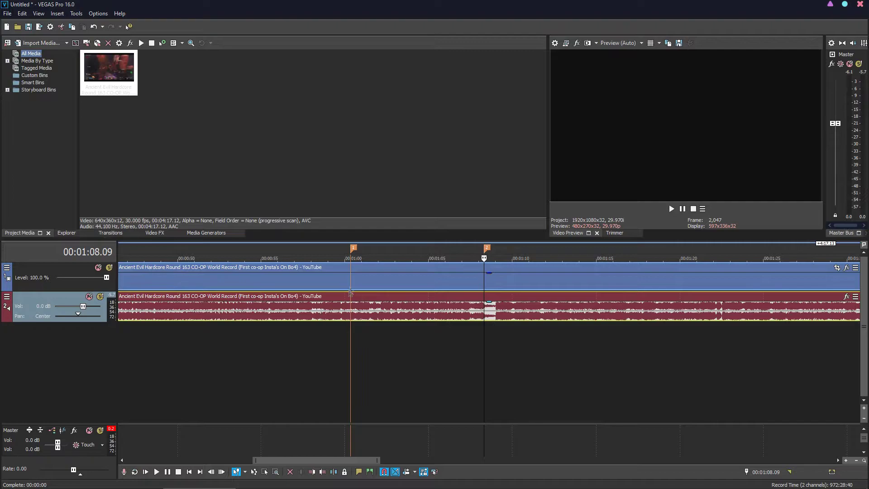
Insert a new video track above the YouTube video and add the Call of Duty Black Ops 3 gameplay clip to it
scroll(426, 312, "up", 3)
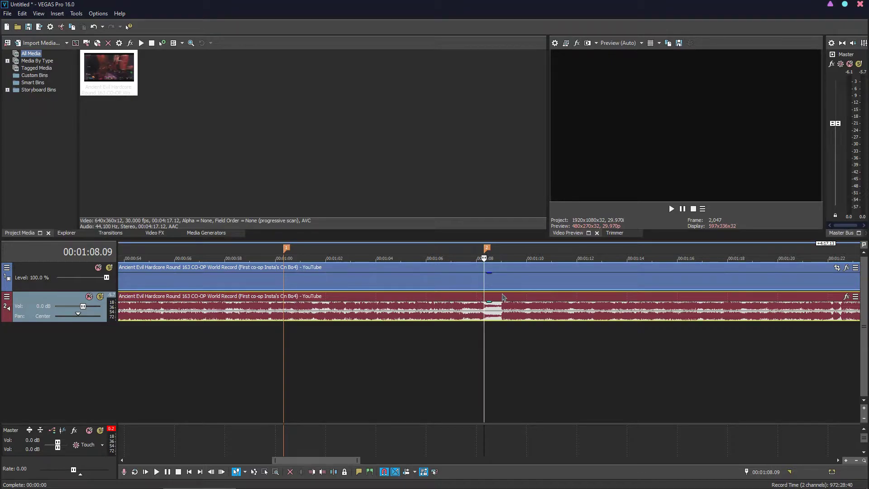
right_click(9, 280)
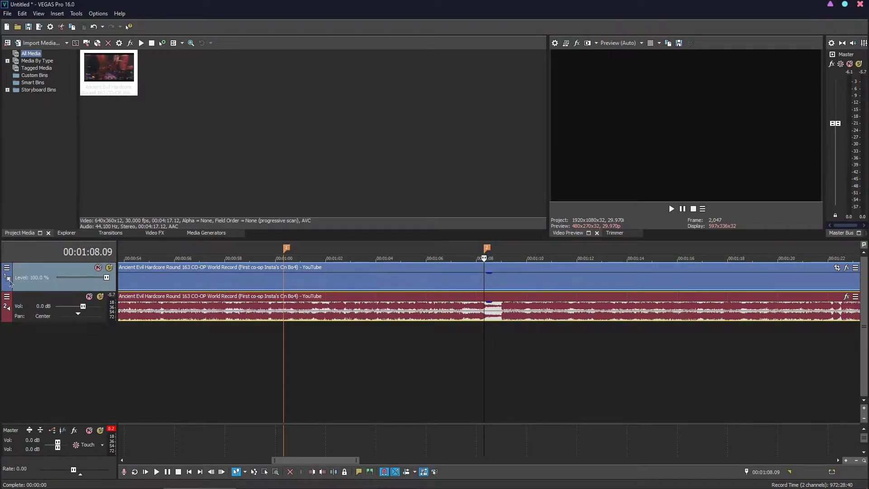
left_click(34, 300)
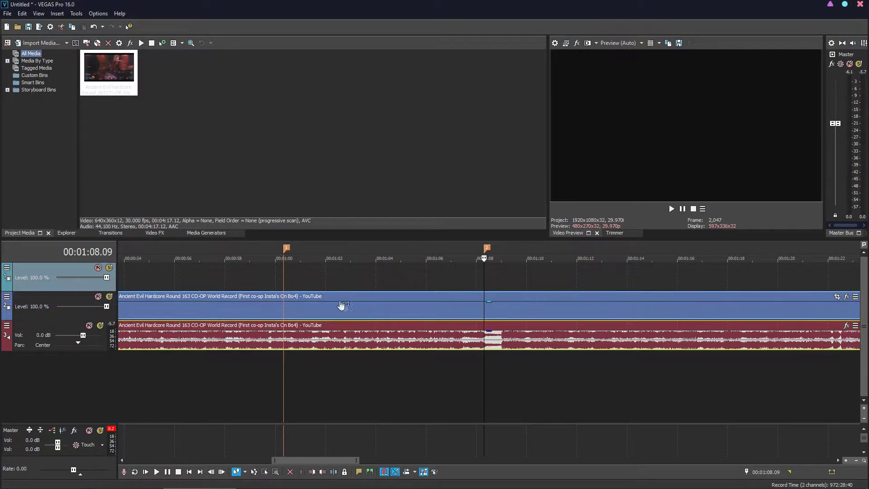
left_click(292, 307)
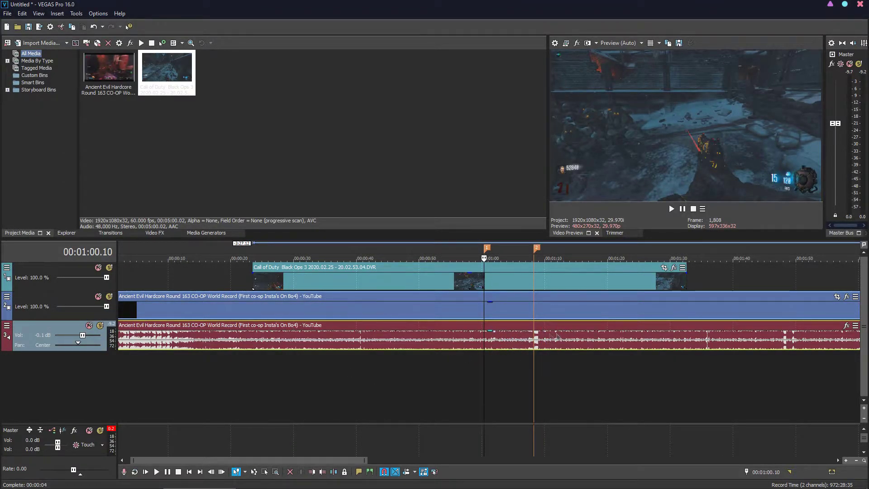
Split the gameplay clip at 00:01:00.14, just after the first marker, in line with the audio waveform
scroll(535, 324, "up", 10)
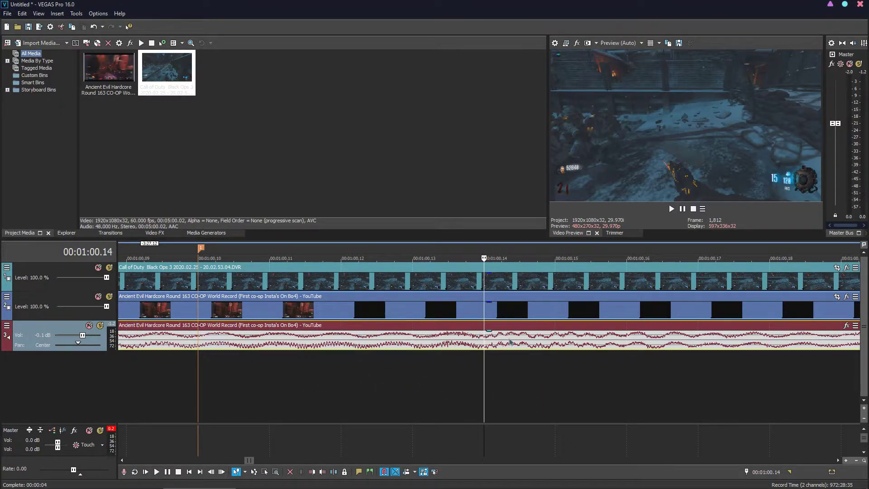
left_click(484, 280)
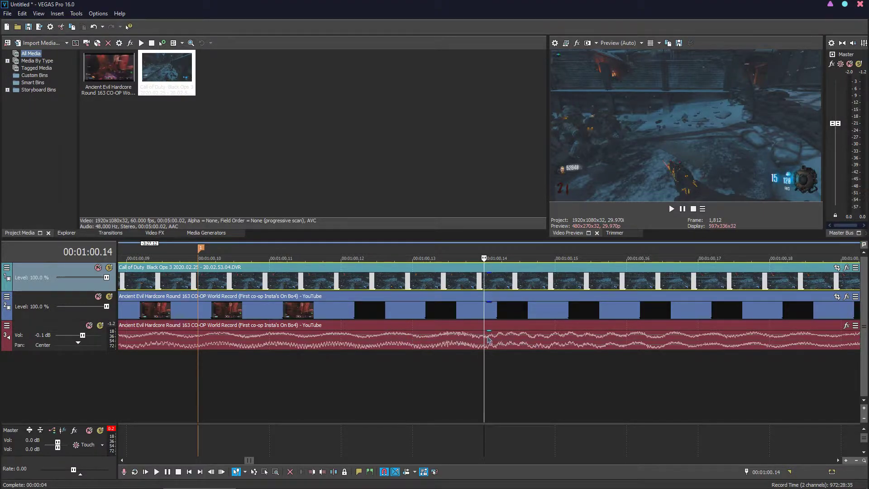
scroll(488, 340, "up", 1)
scroll(487, 342, "up", 2)
scroll(488, 342, "down", 1)
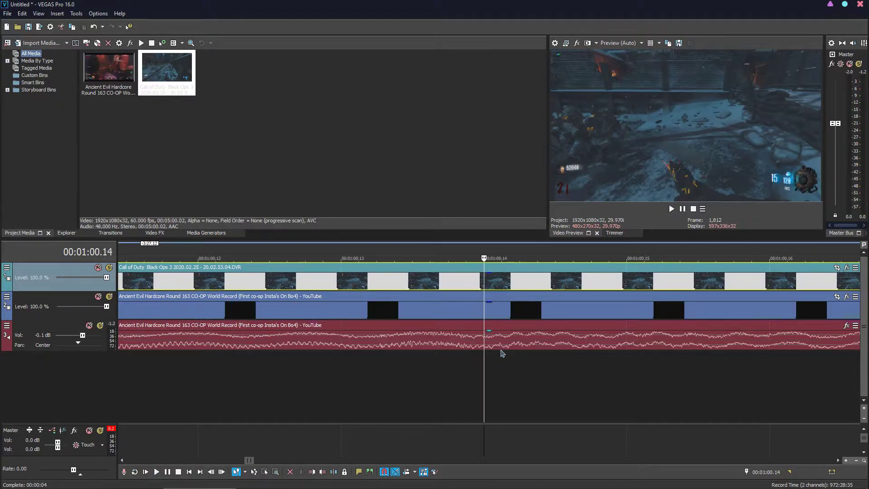
key("s")
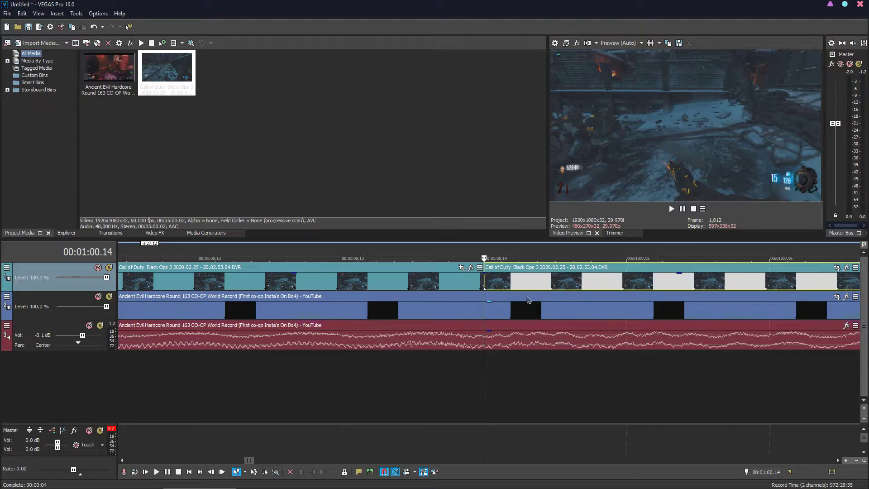
Find the next change in the audio waveform and split the gameplay clip at 00:01:01.10
scroll(531, 319, "down", 5)
left_click(545, 341)
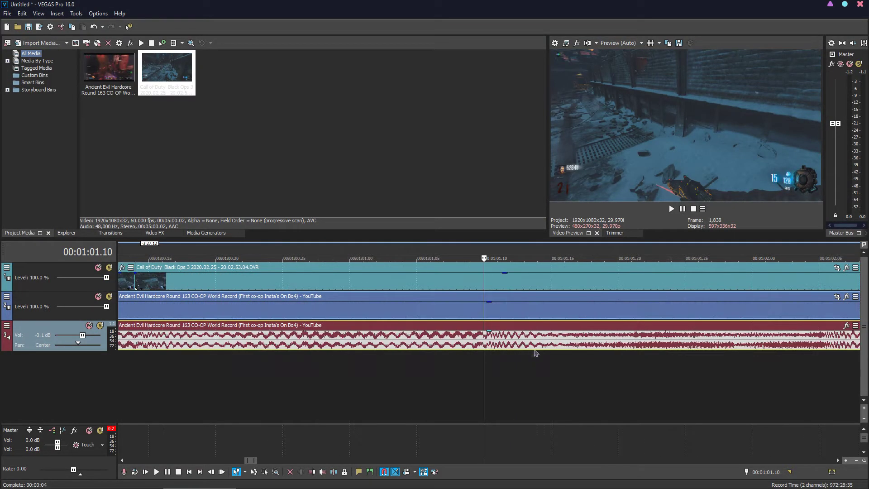
scroll(497, 355, "up", 3)
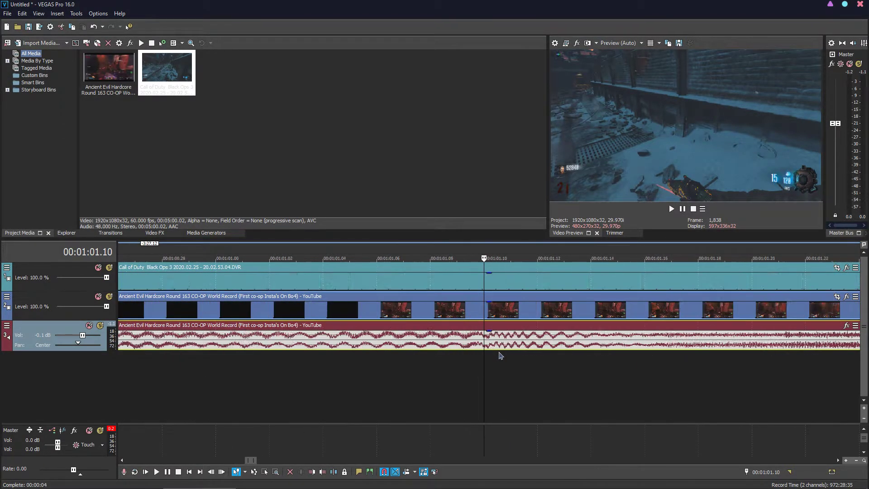
scroll(500, 355, "down", 3)
scroll(473, 336, "up", 3)
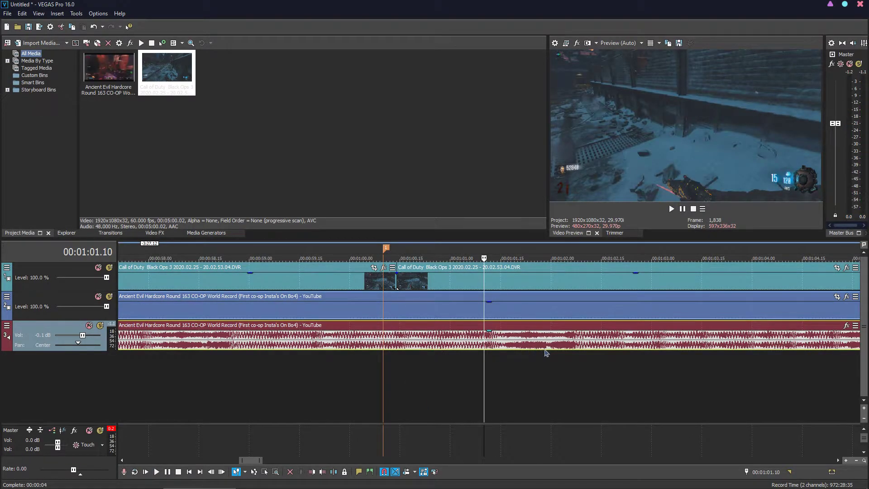
left_click(485, 278)
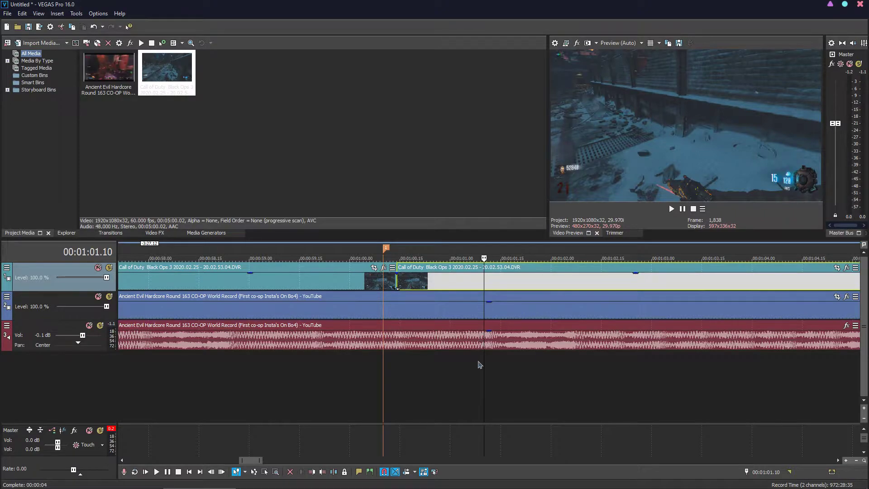
key("s")
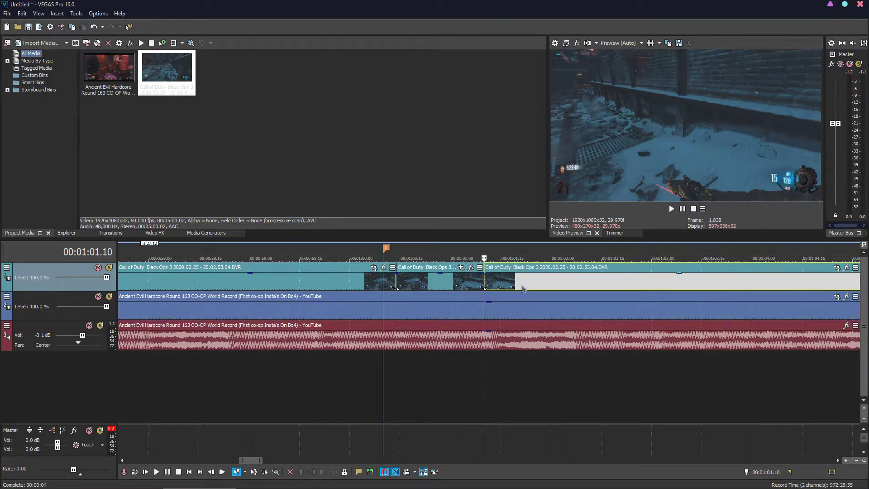
Delete the short gameplay segment between the two cuts and the YouTube video event below it, and play back across the gap
left_click(391, 284)
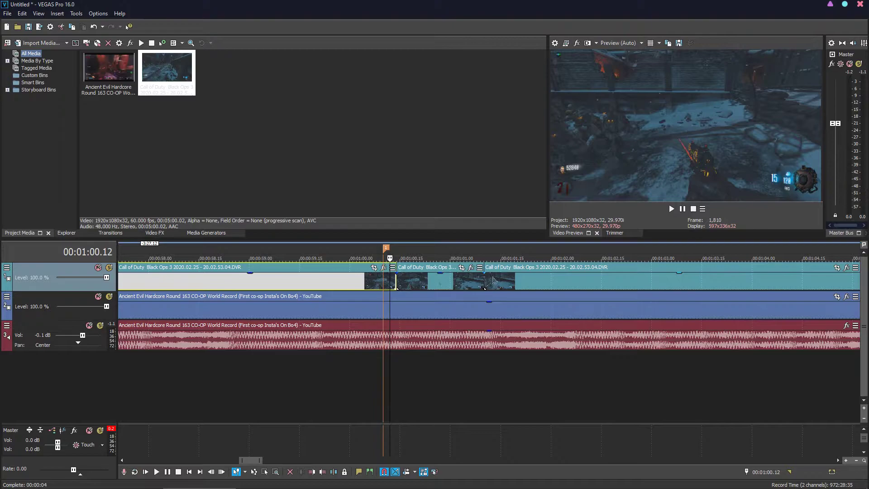
left_click(438, 284)
scroll(461, 292, "up", 3)
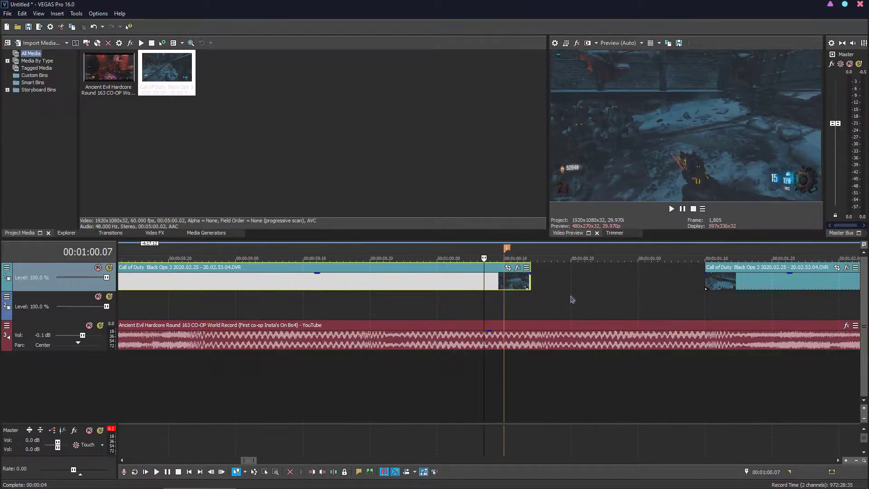
key("space")
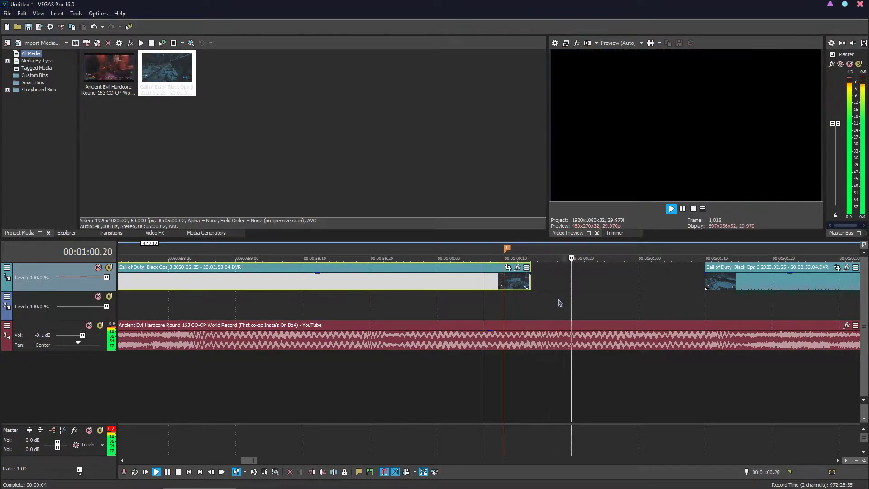
key("space")
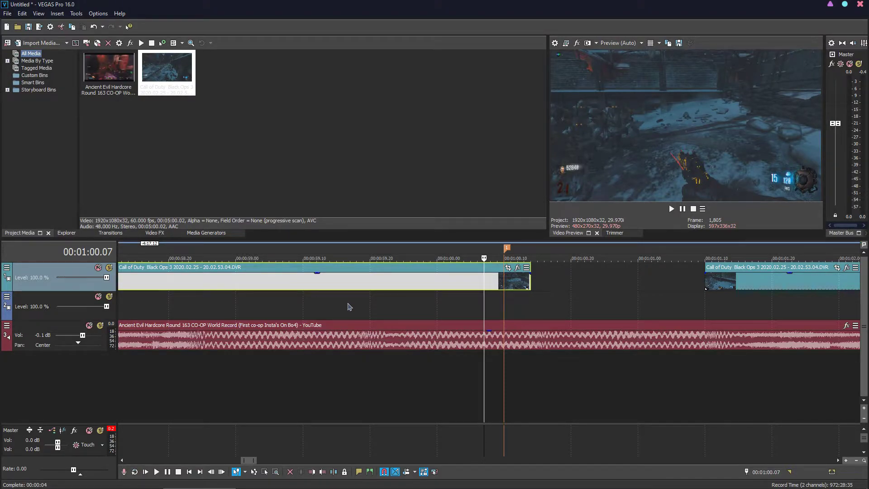
Go to the start of the second gameplay clip at 00:01:01.10 and play from there to listen for the next beat
scroll(611, 289, "down", 2)
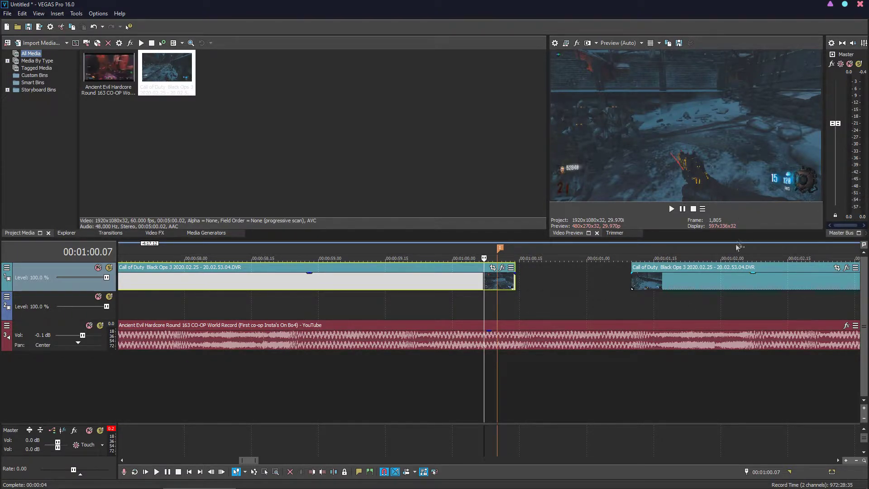
scroll(687, 343, "down", 6)
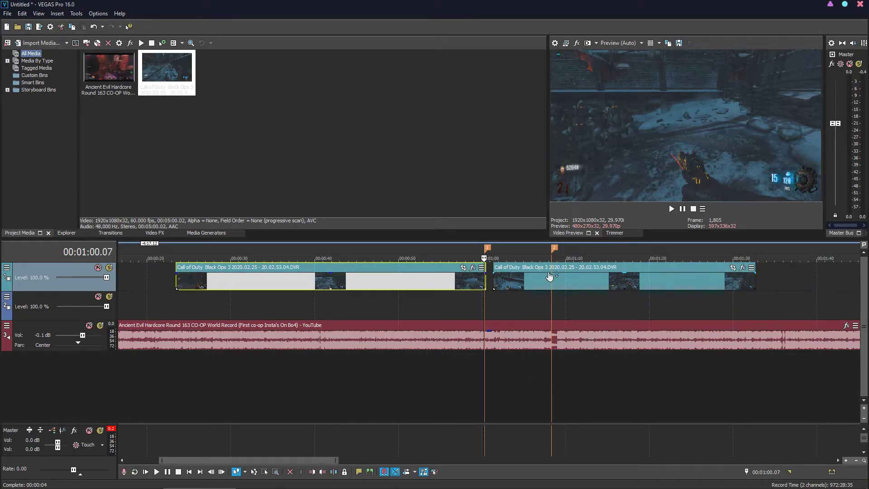
left_click(551, 277)
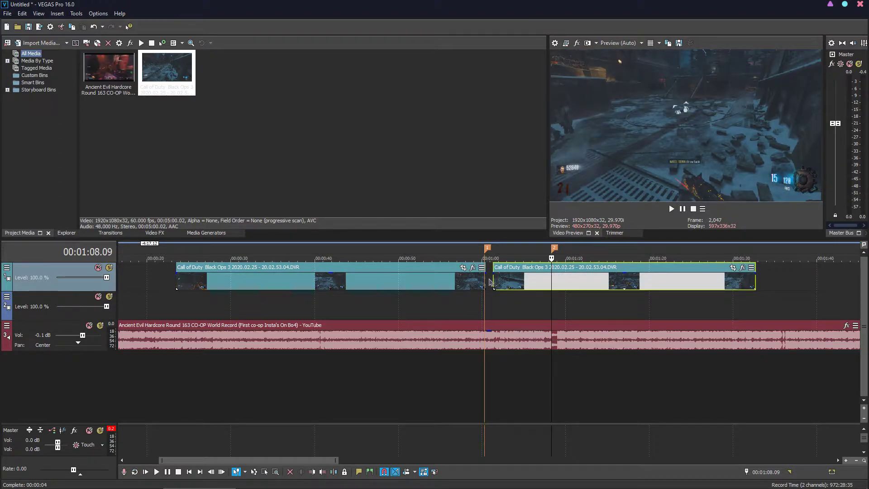
scroll(492, 284, "up", 5)
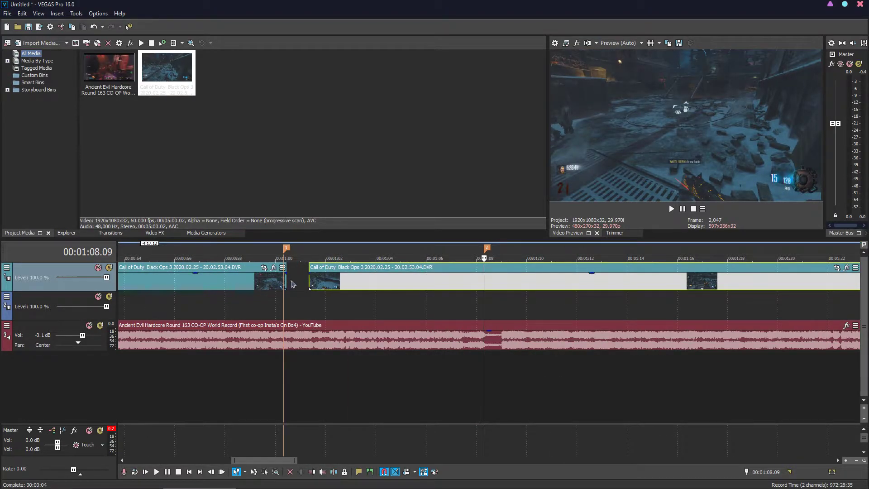
scroll(480, 284, "down", 2)
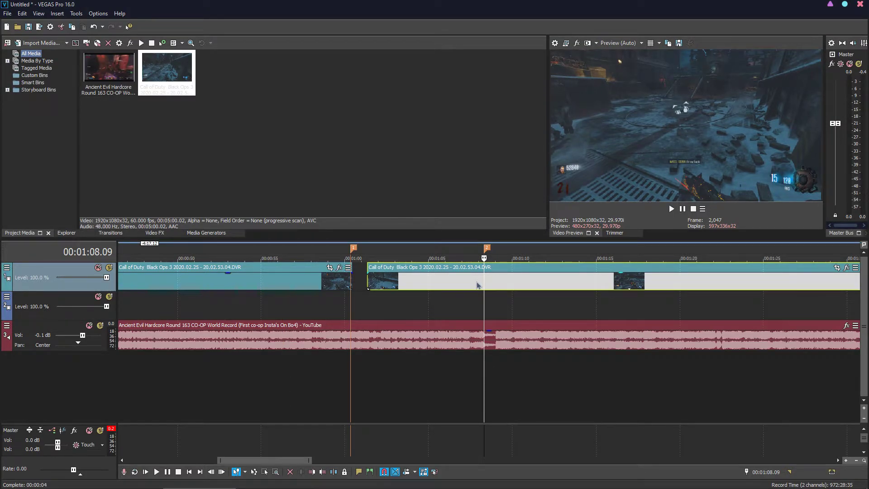
key("ctrl+Left")
scroll(551, 269, "up", 5)
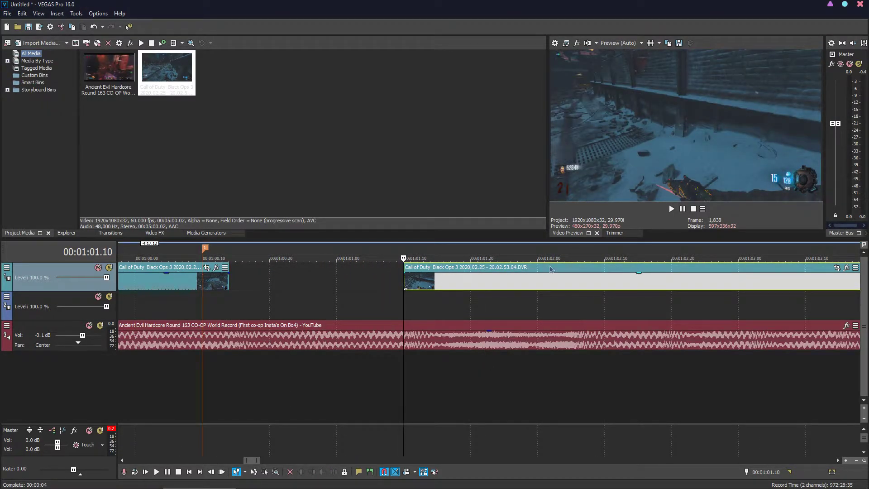
key("space")
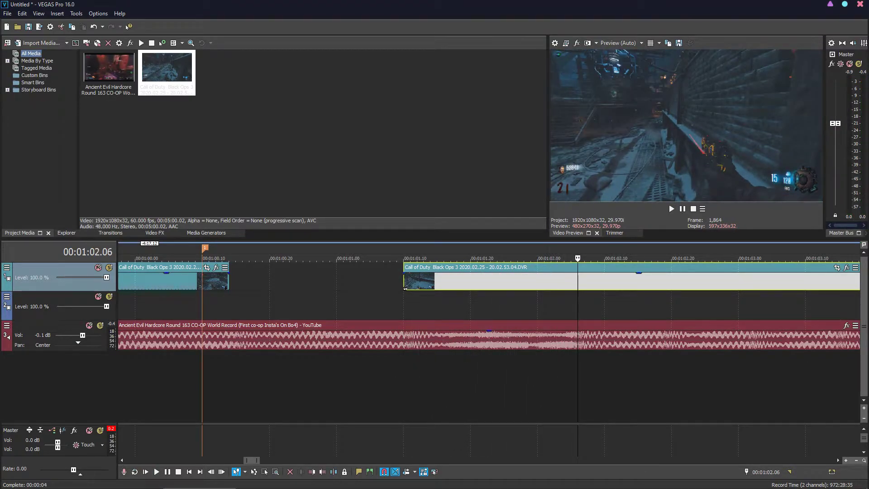
Replay the audio around the next beat to pinpoint it and split the gameplay clip at 00:01:02.05
scroll(583, 313, "up", 3)
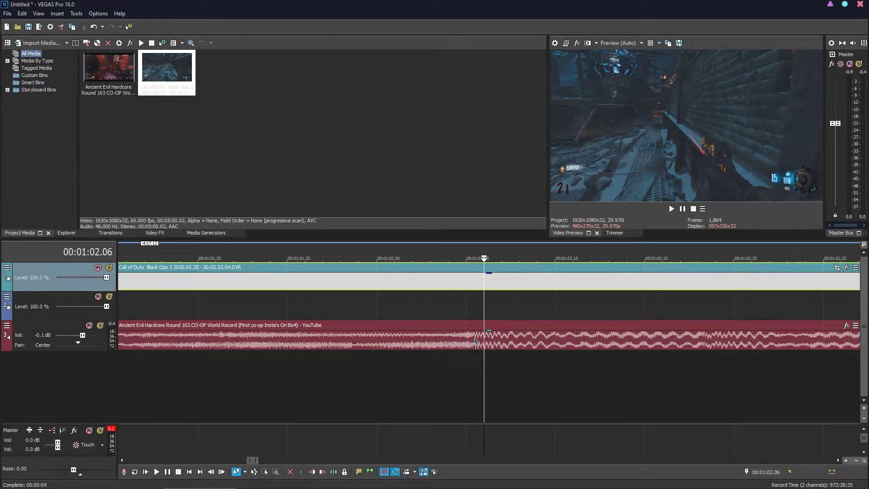
left_click(475, 342)
left_click(468, 345)
key("space")
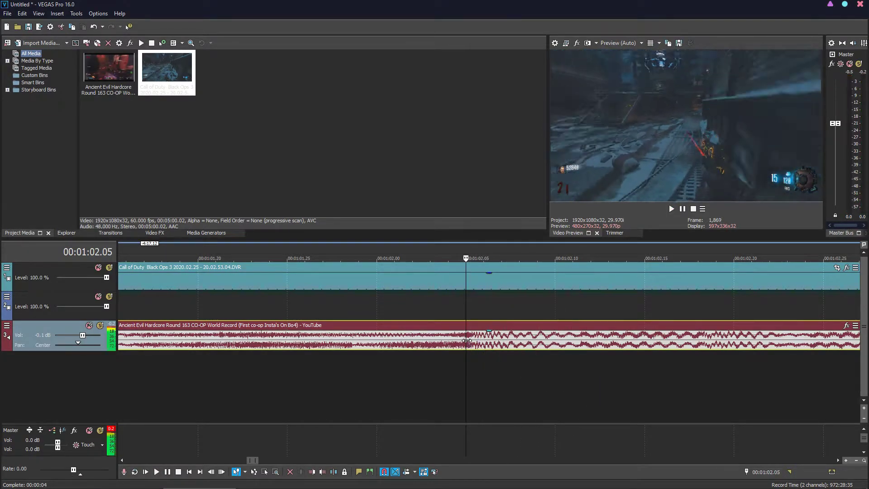
key("space")
key("space")
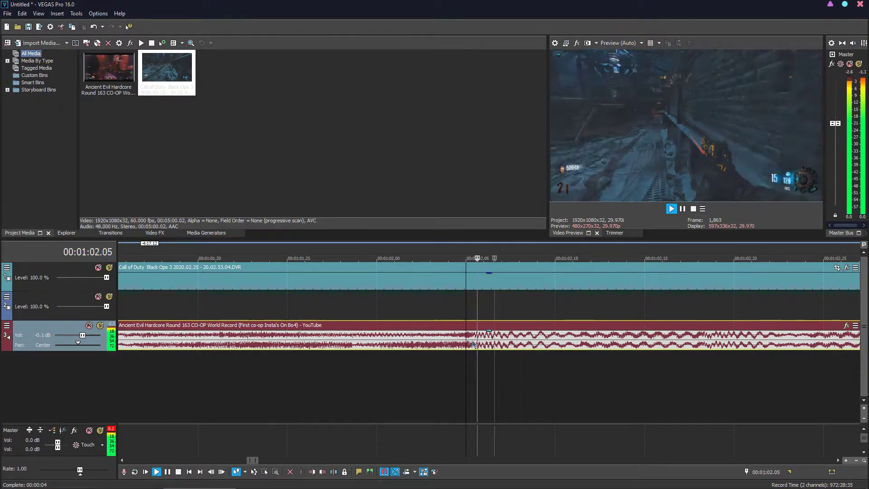
key("space")
key("space")
key("space")
key("space")
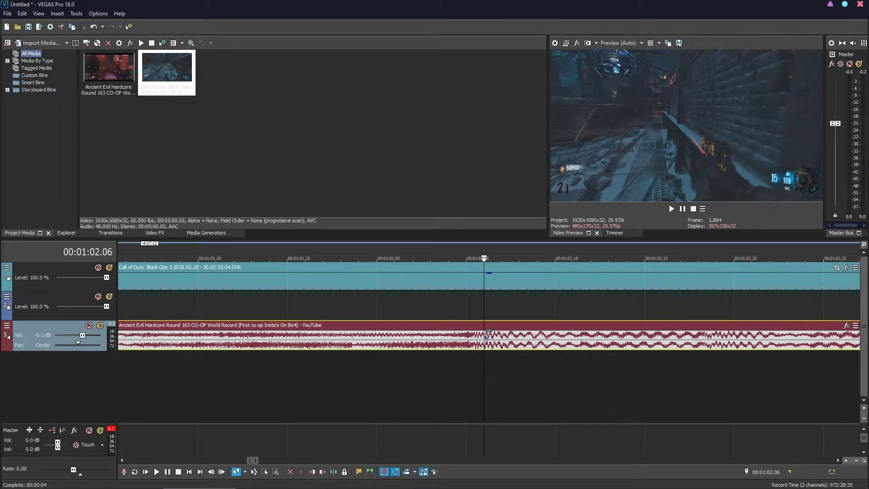
key("space")
key("space")
key("space")
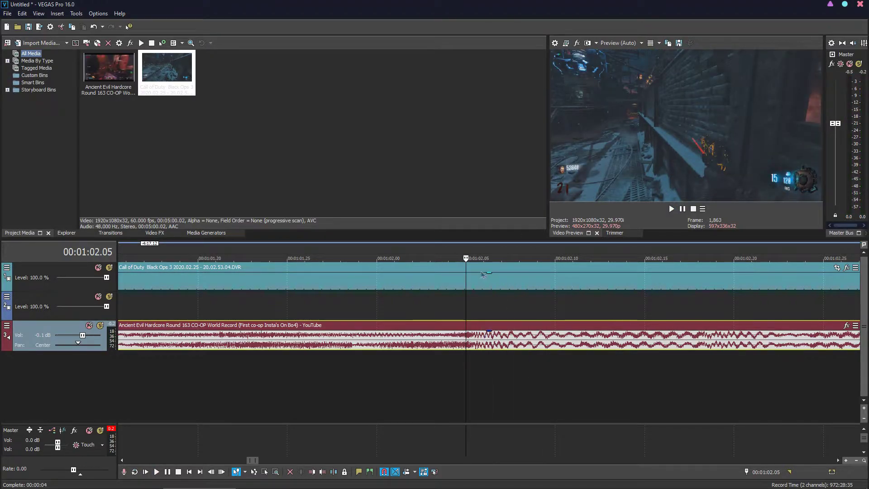
left_click(465, 283)
key("s")
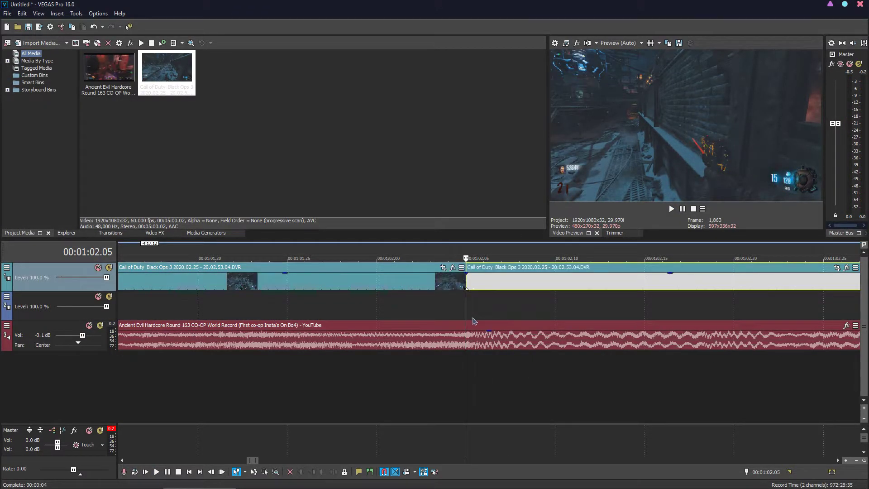
Find the next beat after the cut at 00:01:02.05, split the gameplay clip at 00:01:02.17 and delete the segment between the two cuts
scroll(447, 286, "down", 5)
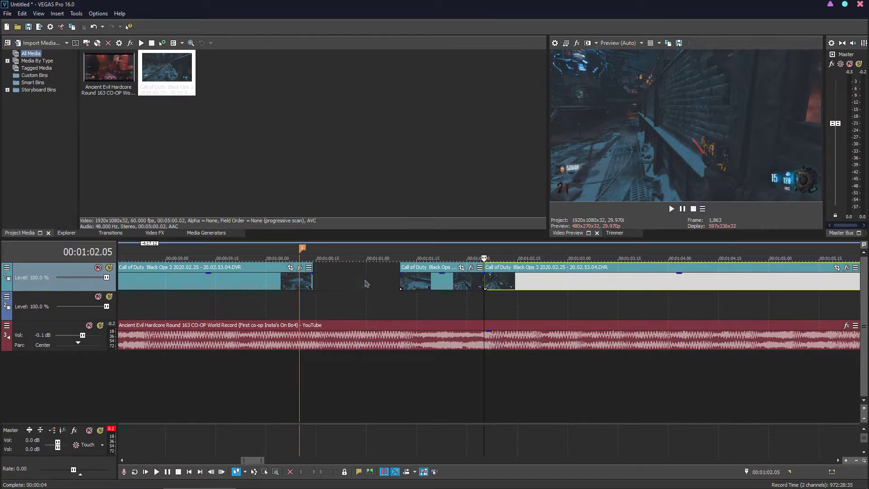
left_click(337, 282)
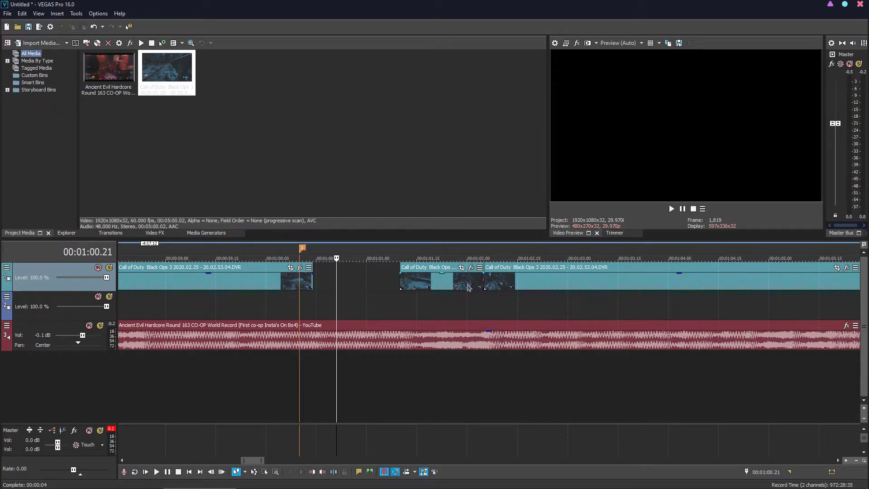
left_click(523, 284)
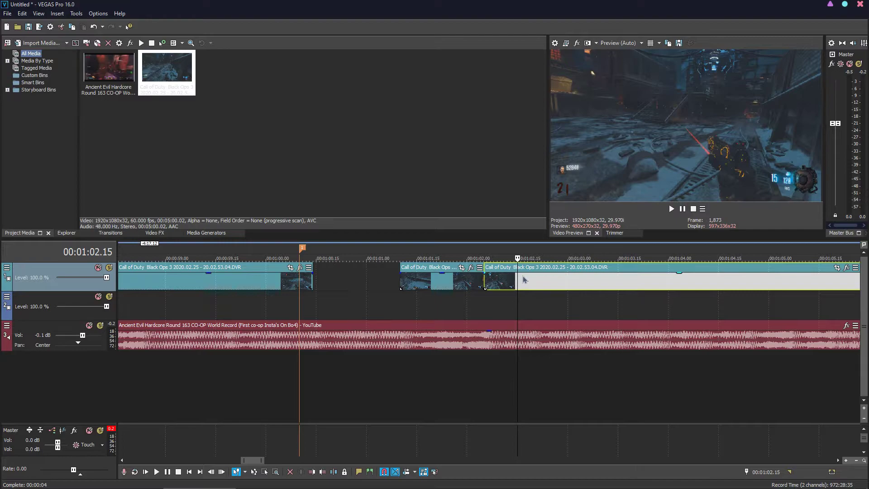
scroll(529, 277, "up", 3)
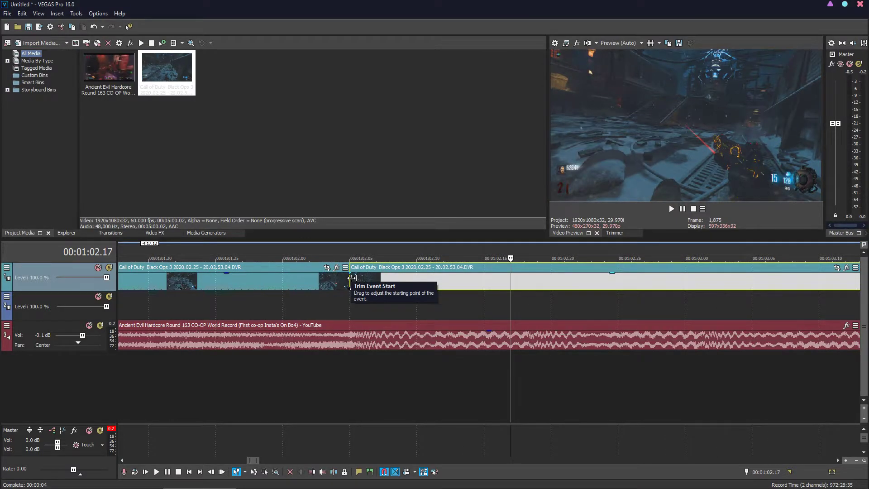
key("space")
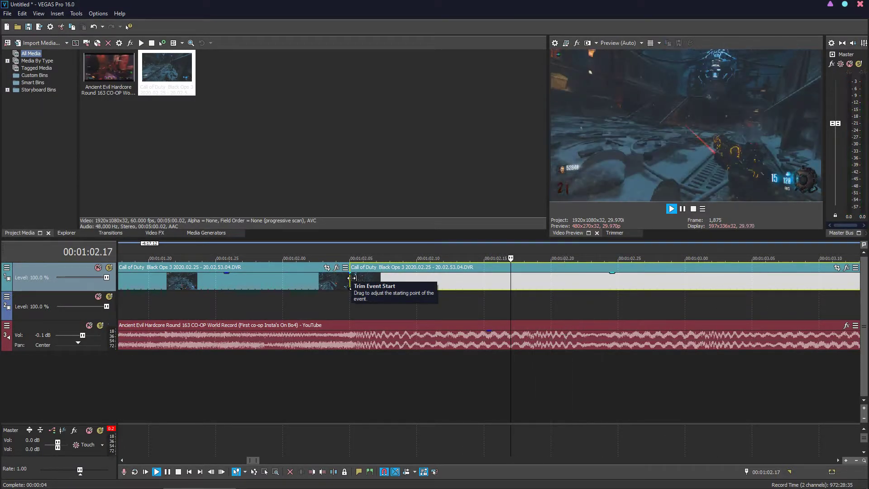
key("space")
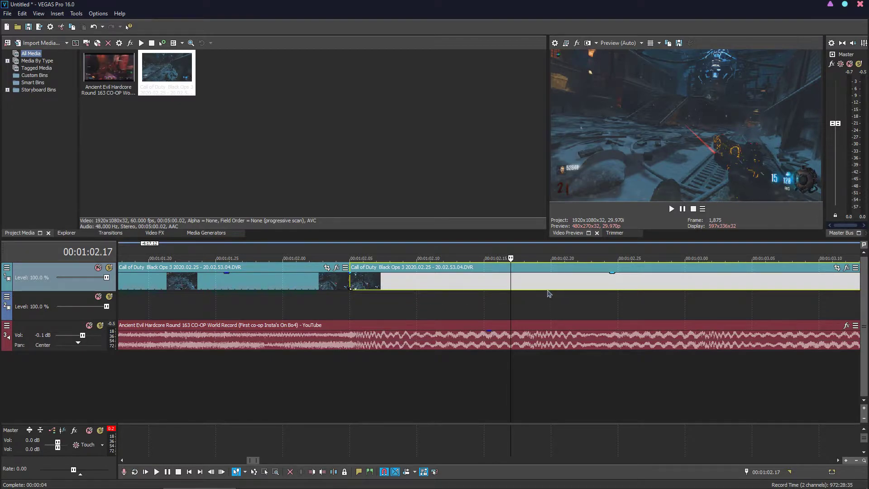
key("s")
left_click(470, 278)
key("Delete")
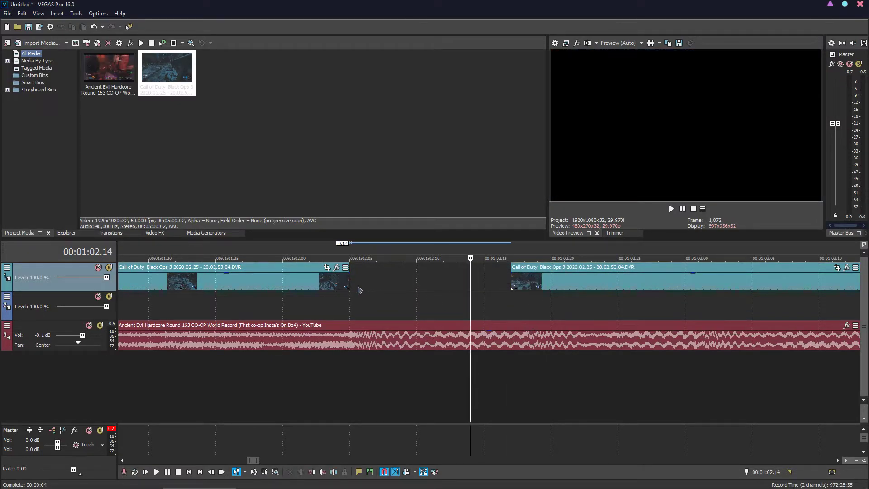
Play back the cut gameplay from 00:01:00.03 to check the gaps against the beats of the audio
left_click(296, 279)
key("space")
scroll(385, 280, "down", 5)
left_click(354, 278)
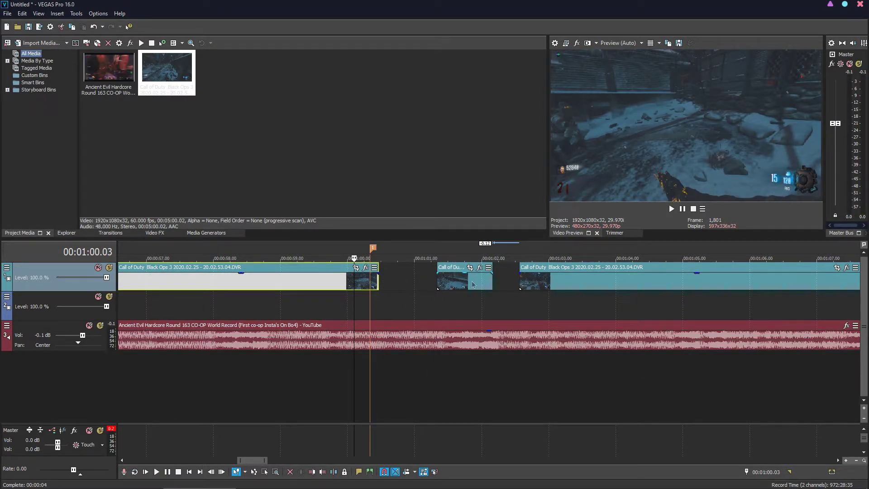
key("space")
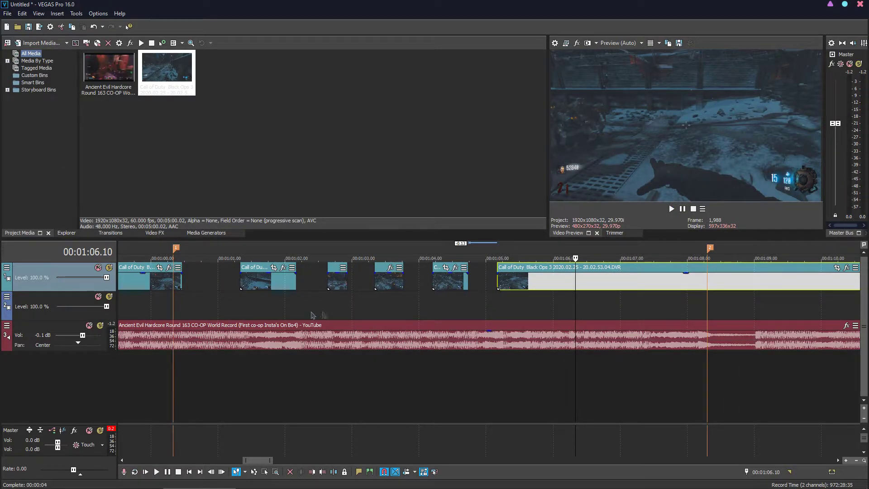
left_click(158, 284)
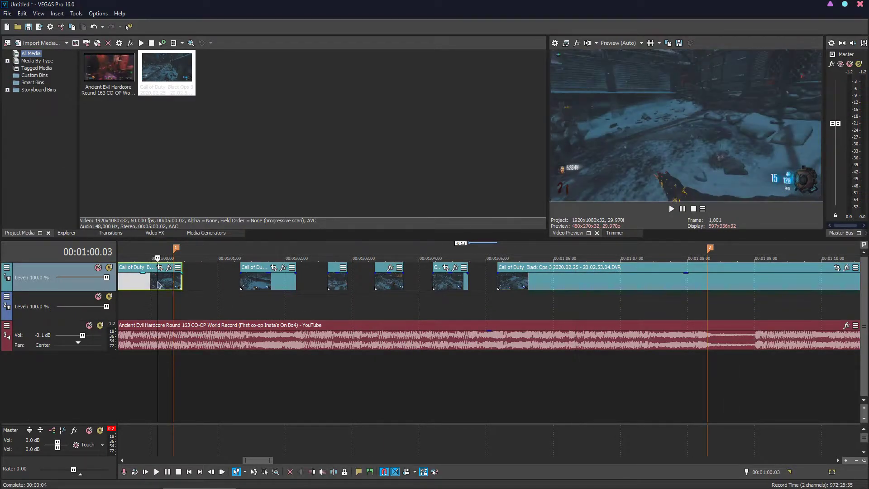
key("space")
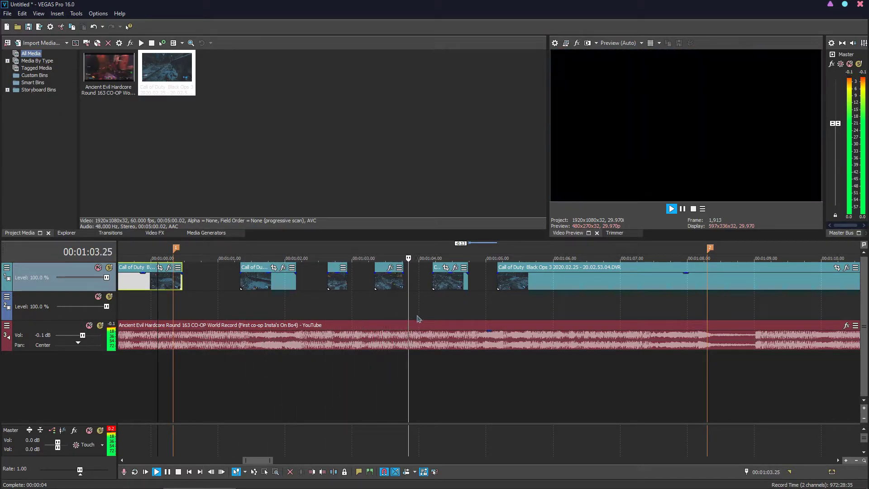
Inspect the waveform after the last gameplay cut and add an unnamed marker at 00:01:07.02
left_click(675, 277)
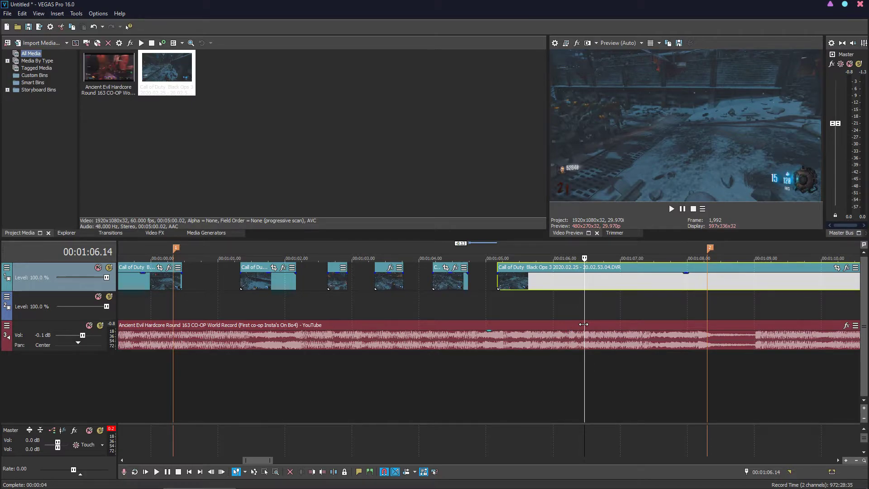
scroll(527, 297, "up", 2)
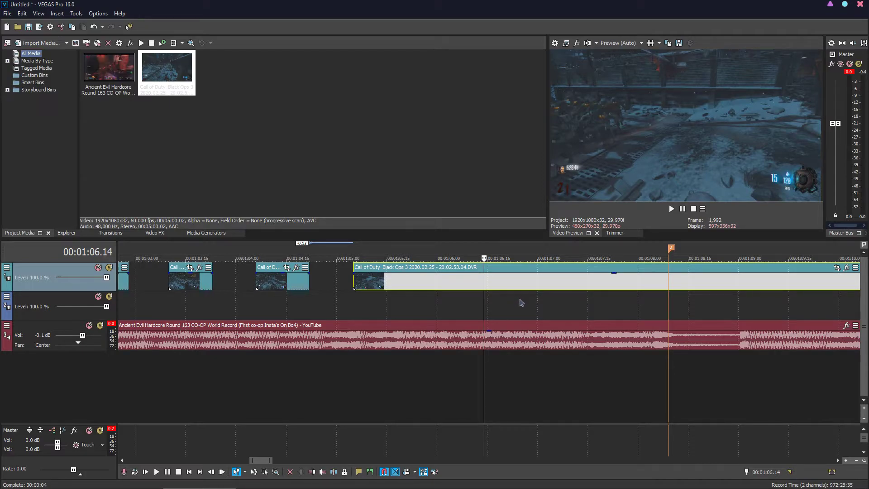
left_click(545, 338)
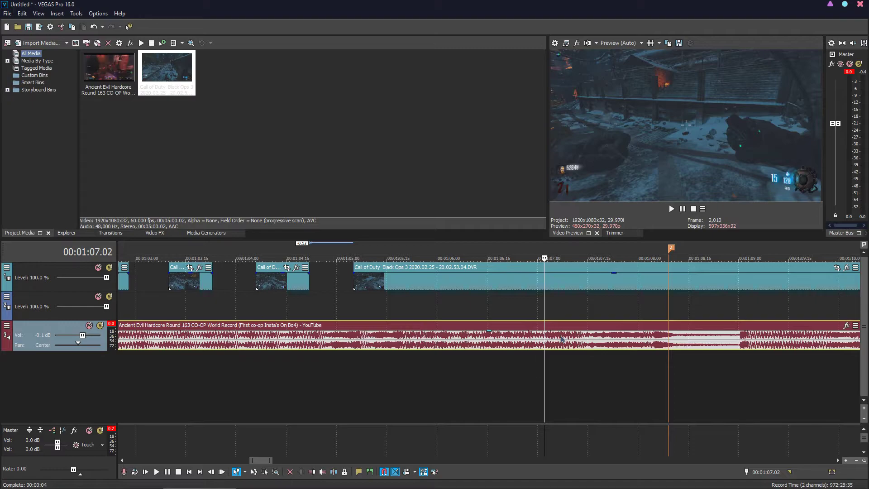
key("m")
key("Return")
Replay the audio ahead of the 00:01:07.02 marker to pinpoint the beat and add a marker at 00:01:06.11
left_click(504, 337)
key("space")
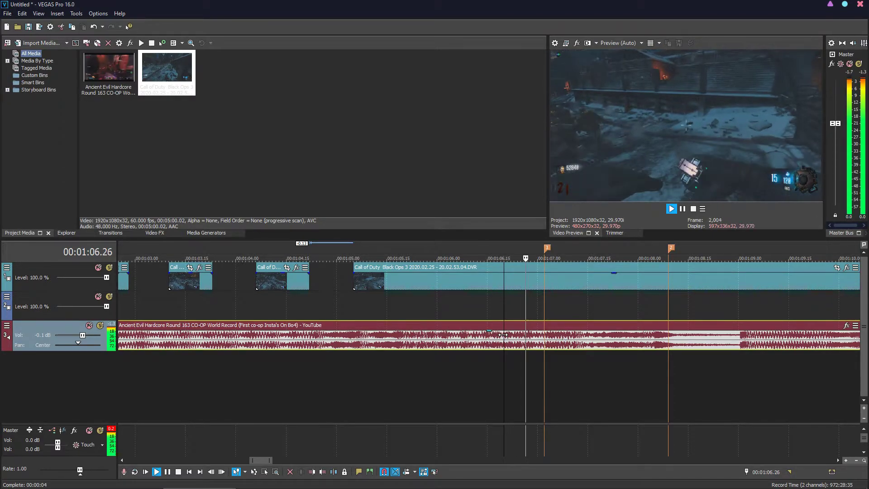
key("space")
left_click(474, 342)
key("space")
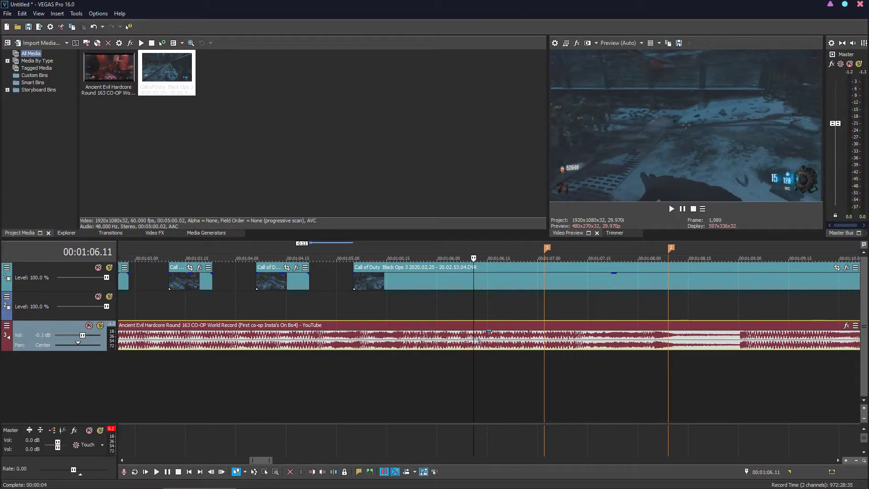
key("space")
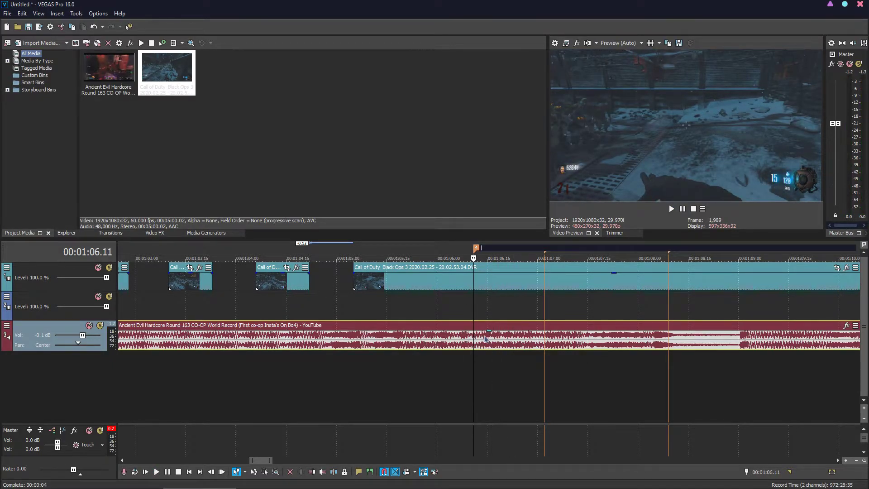
key("space")
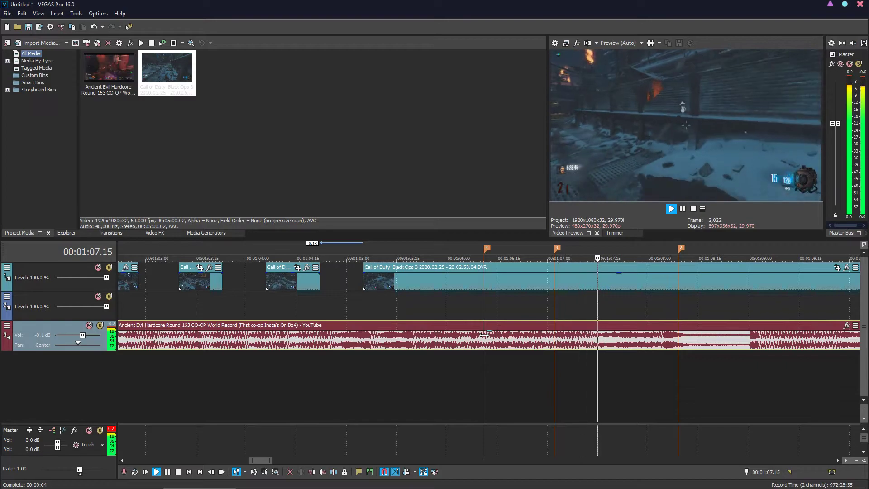
key("space")
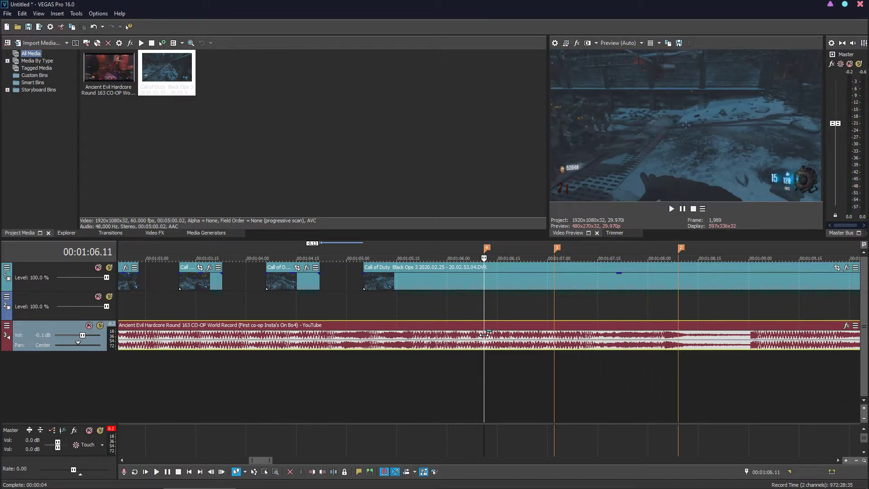
Play the audio after the 00:01:07.02 marker to find the next beat and add a marker at 00:01:07.12
left_click(588, 335)
key("space")
key("space")
key("space")
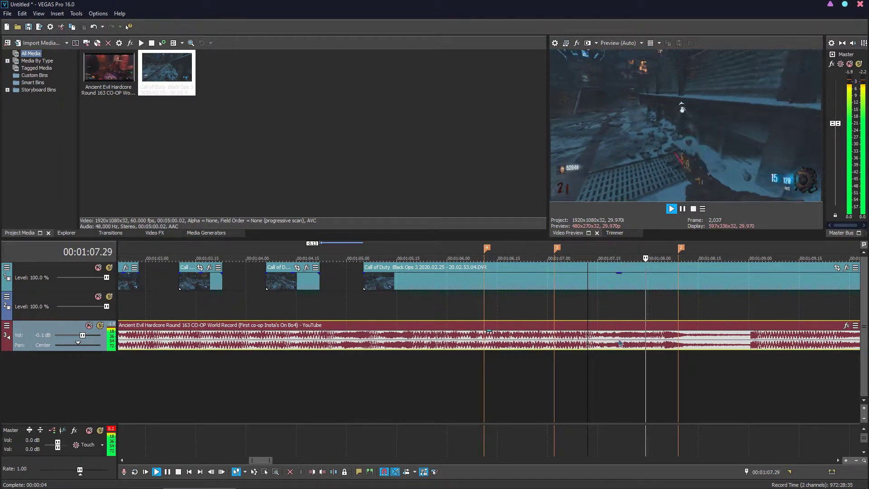
key("space")
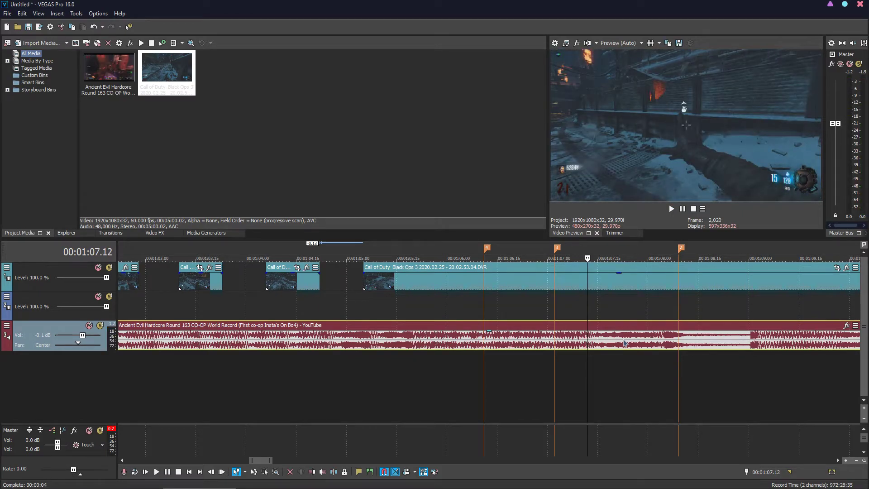
key("m")
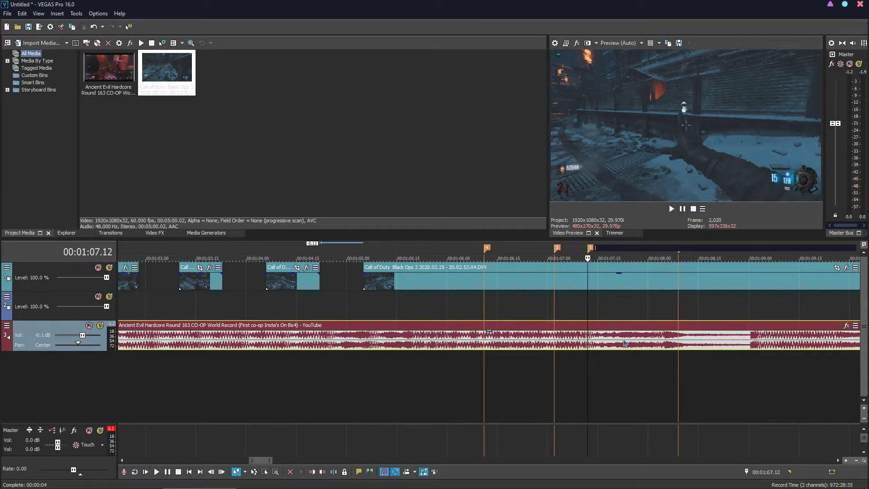
scroll(624, 343, "right", 2)
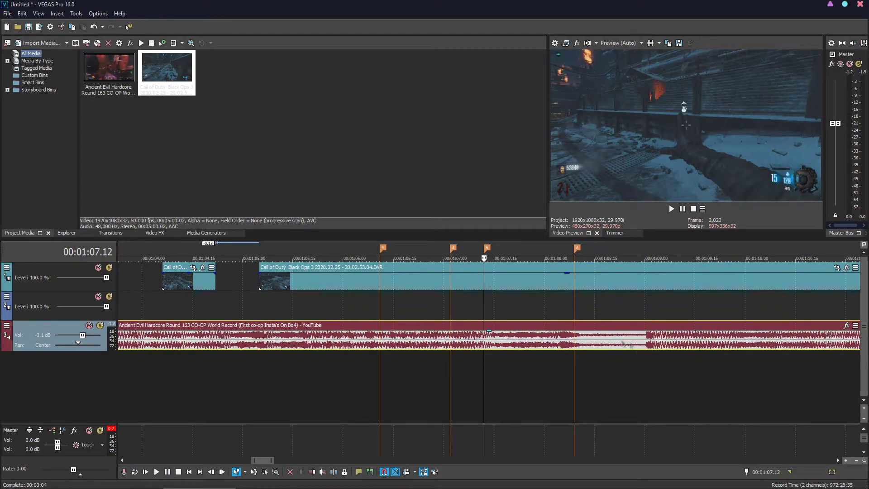
Go to the marker at 00:01:06.11, advance two frames and split the gameplay clip at 00:01:06.13
left_click(379, 341)
scroll(415, 339, "up", 3)
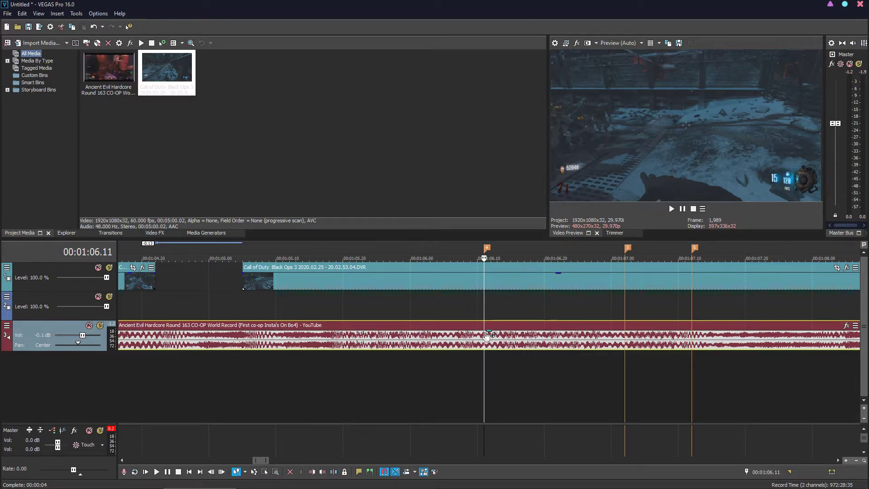
scroll(502, 346, "up", 1)
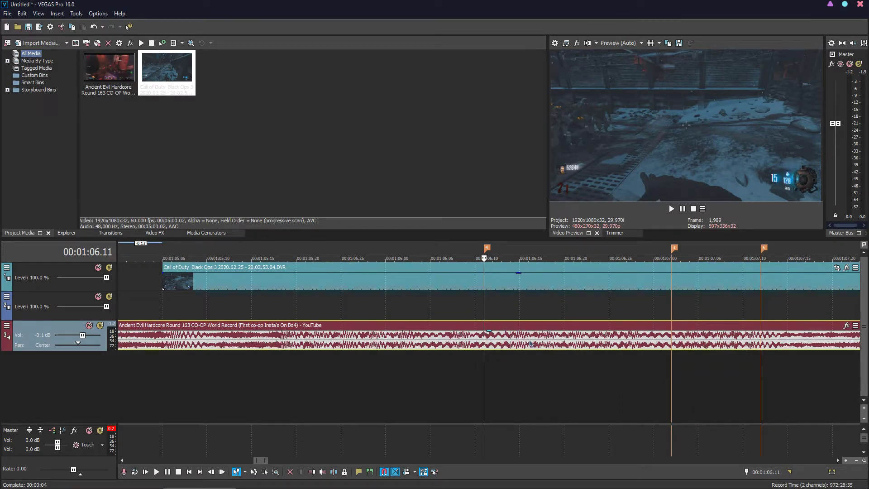
scroll(484, 345, "up", 2)
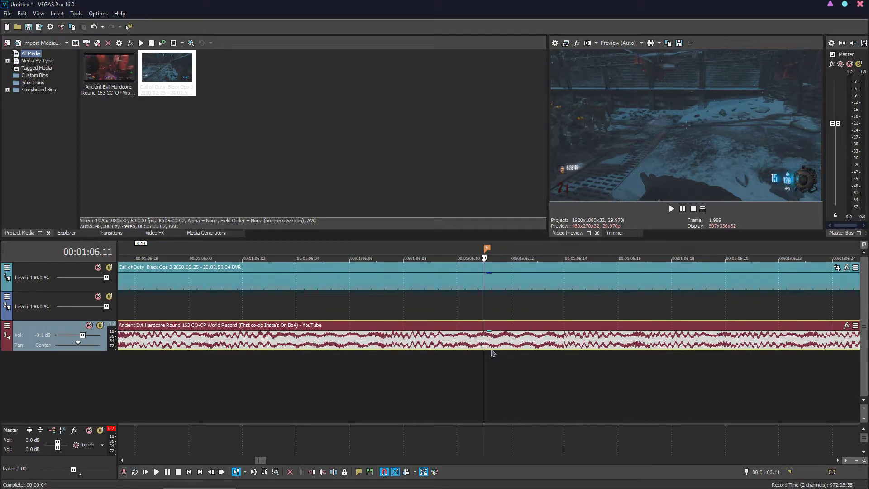
key("Right")
key("Right")
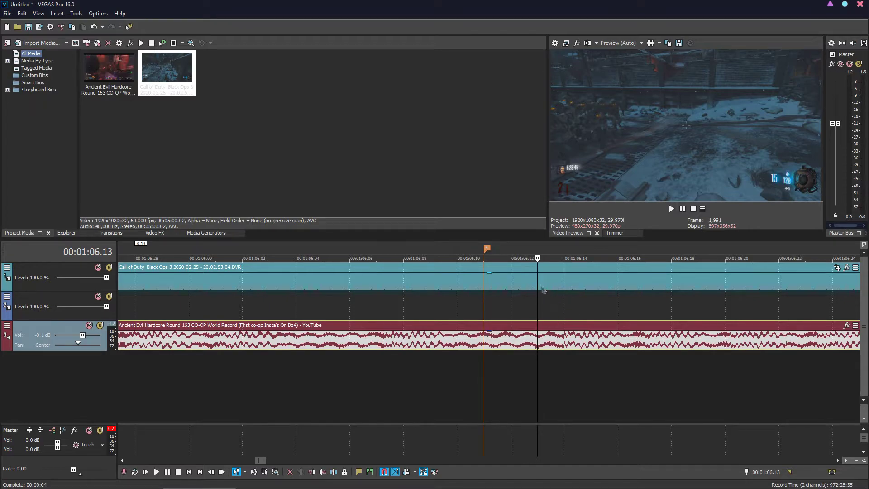
left_click(538, 278)
key("s")
Split the gameplay clip every two frames from 00:01:06.15 through 00:01:06.23
key("Right")
key("Right")
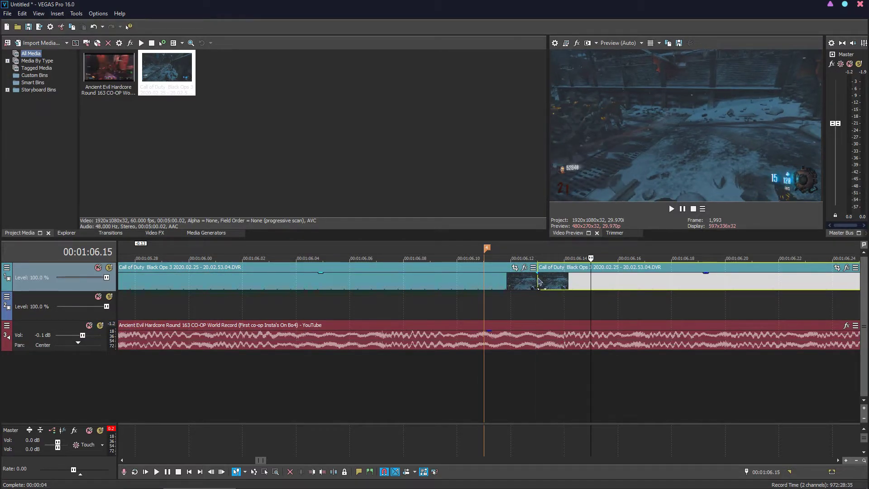
key("s")
key("Right")
key("Right")
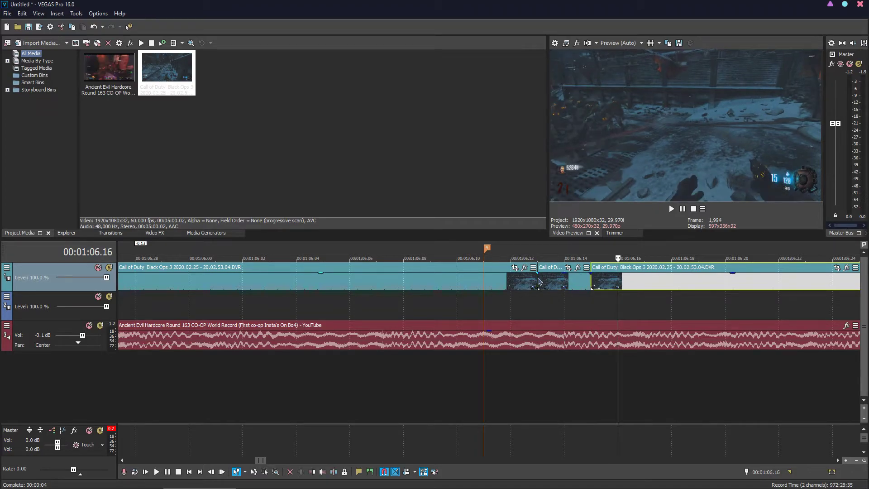
key("s")
key("Right")
key("Right")
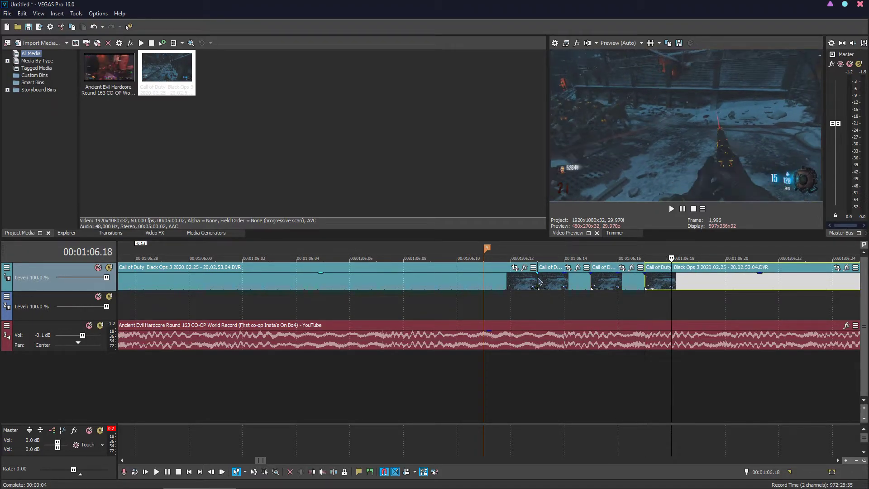
key("s")
key("Right")
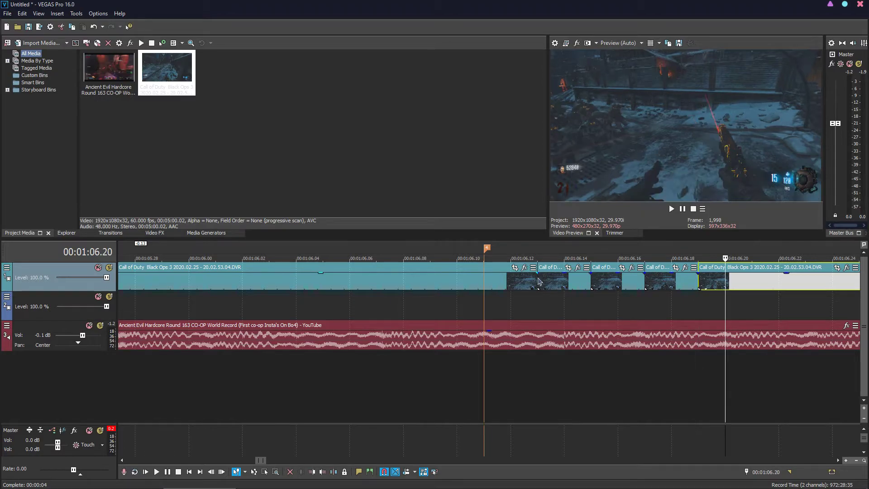
key("Right")
key("s")
key("Right")
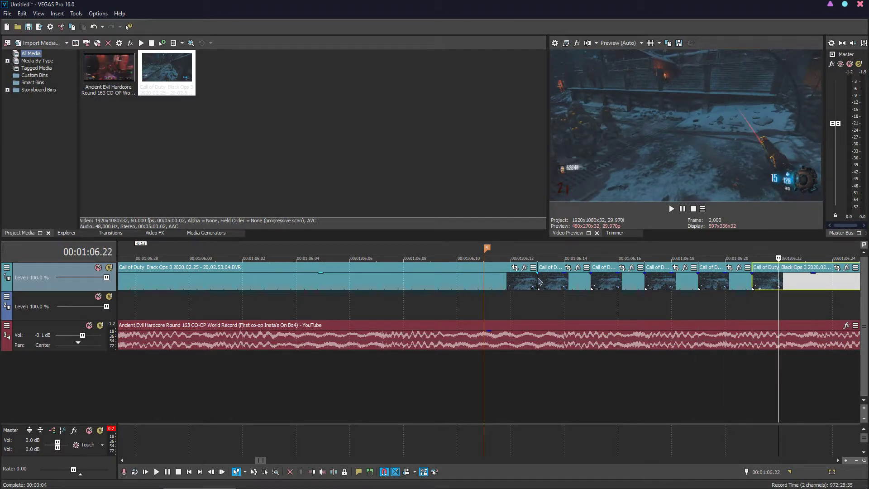
key("Right")
key("s")
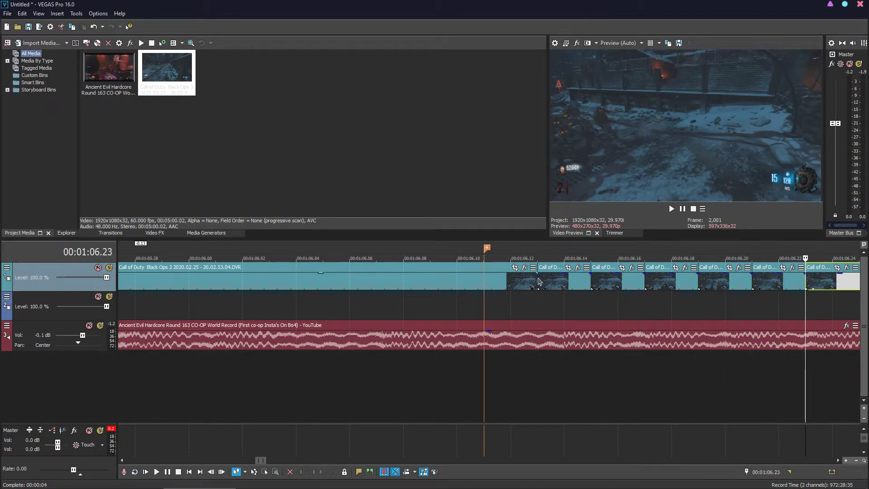
key("Down")
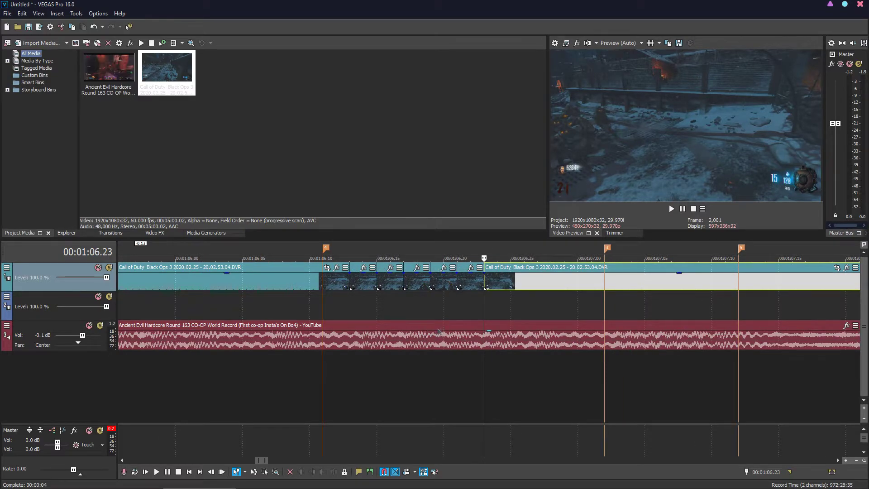
key("Up")
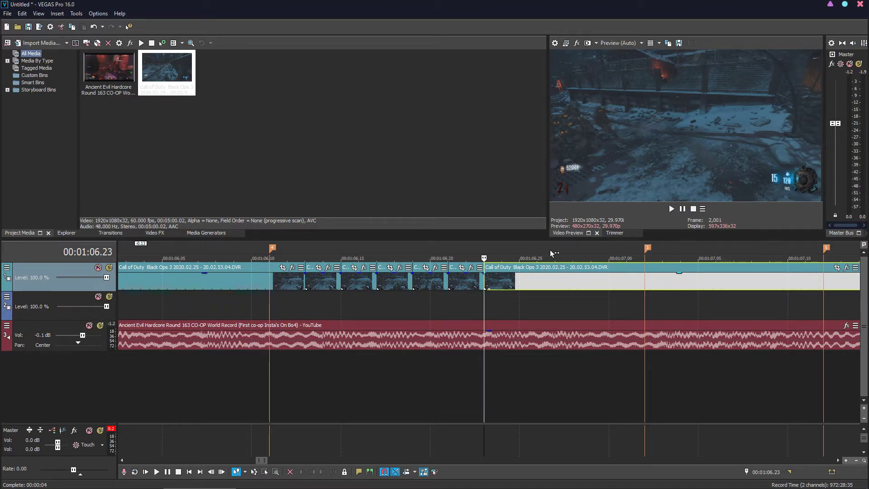
Continue splitting the gameplay clip every two frames from 00:01:06.25 through 00:01:07.03
key("Right")
key("Right")
key("s")
key("Right")
key("Right")
key("s")
key("Right")
key("Right")
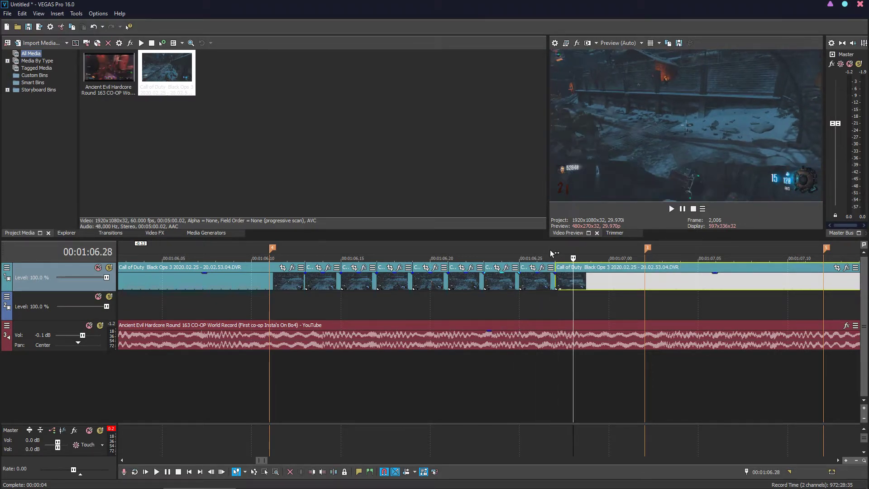
key("s")
key("Right")
key("Right")
key("s")
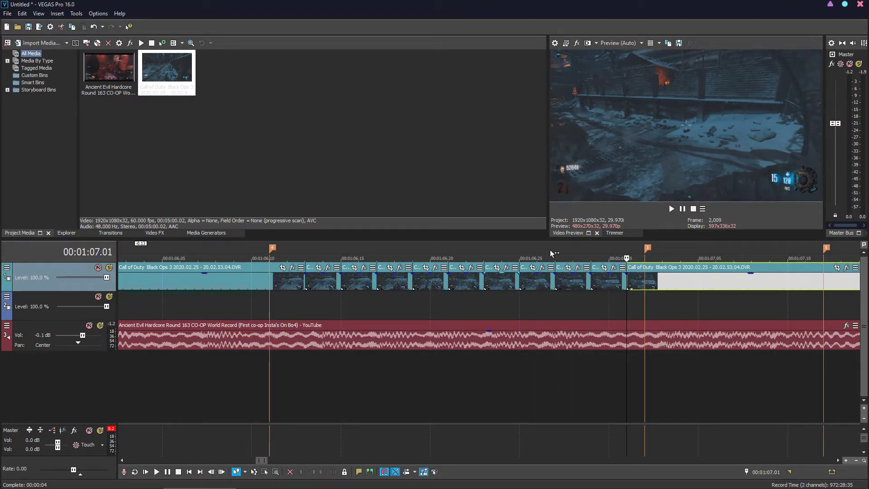
key("Right")
key("Right")
key("Left")
key("Right")
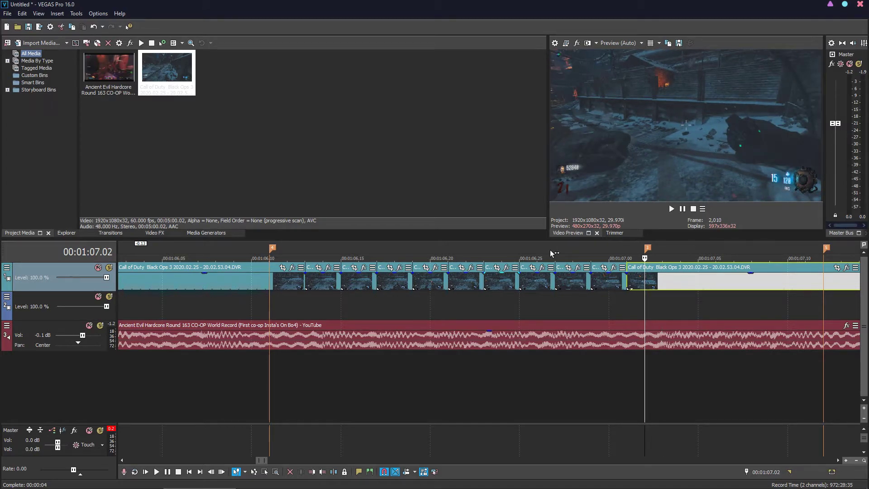
key("s")
Delete every other two-frame gameplay segment, from the one starting at 00:01:06.13 through the one starting at 00:01:06.29
left_click(287, 278)
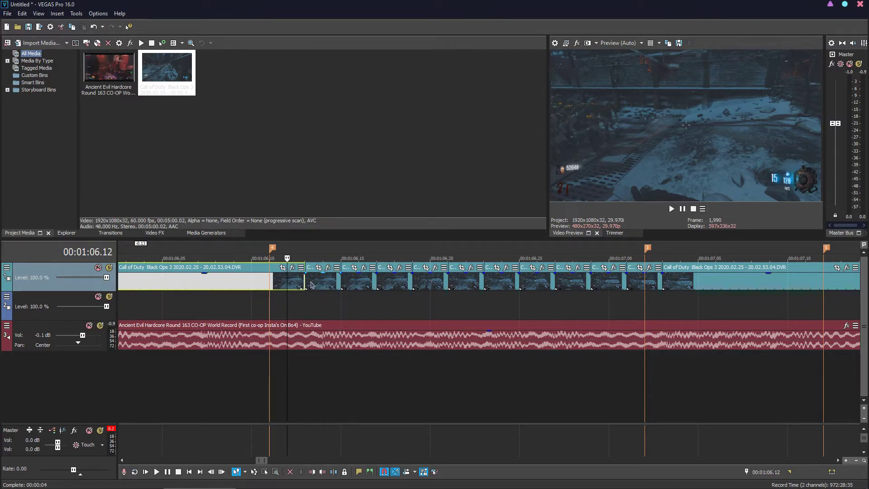
left_click(311, 284)
key("Delete")
left_click(388, 283)
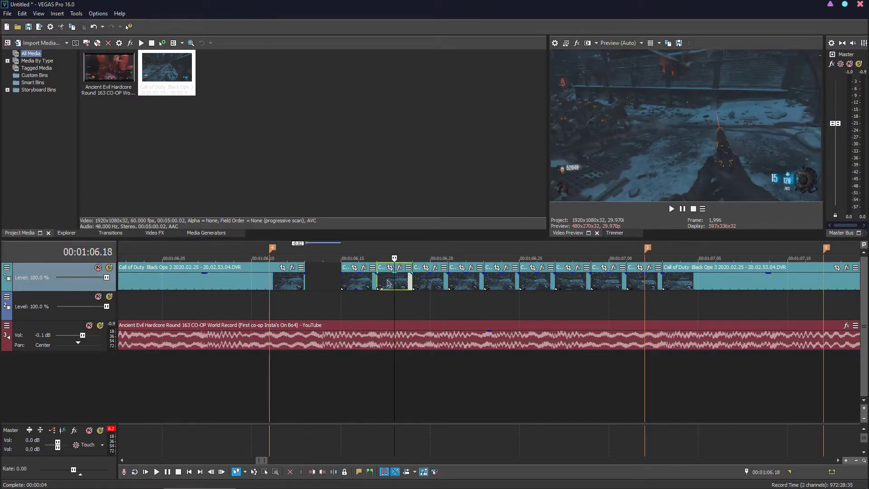
key("Delete")
left_click(466, 283)
key("Delete")
left_click(538, 285)
key("Delete")
left_click(607, 285)
key("Delete")
left_click(679, 282)
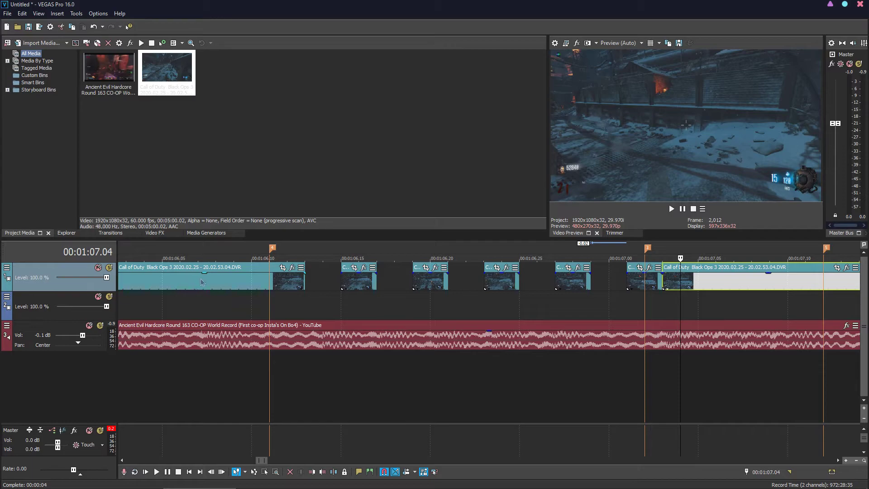
Play back from just before the 00:01:06.11 marker to preview the flicker cuts
left_click(248, 283)
key("space")
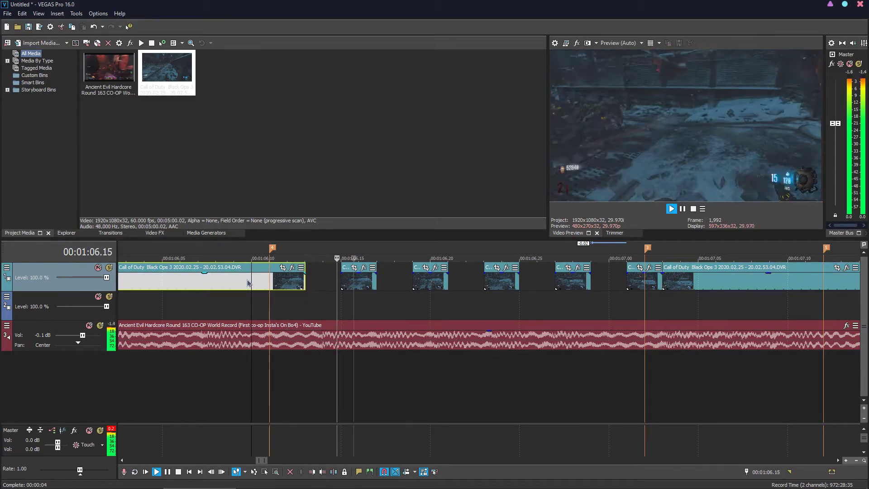
key("space")
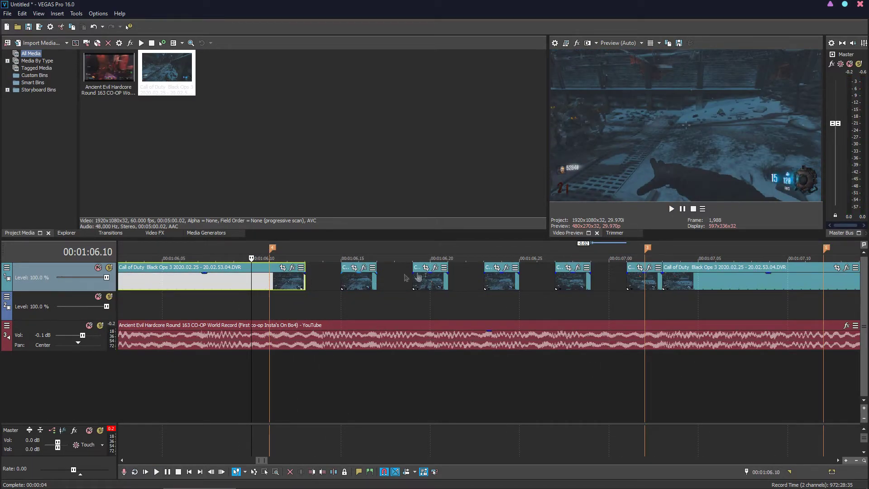
scroll(448, 277, "down", 3)
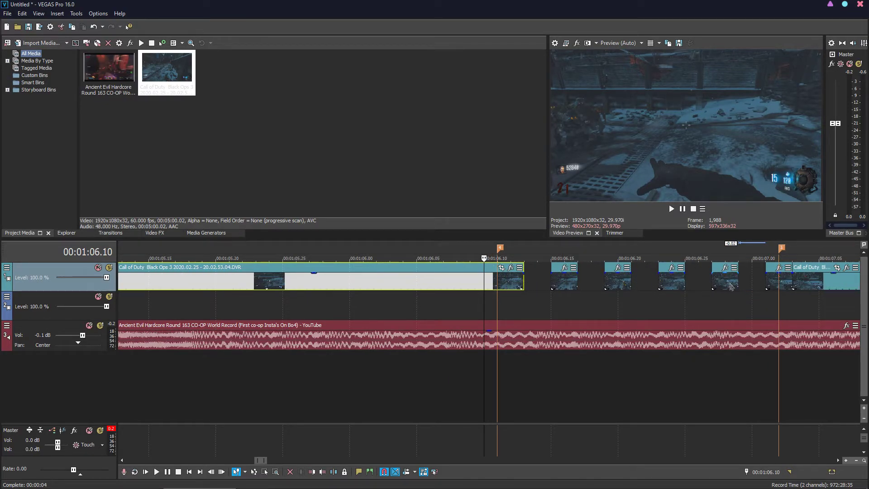
scroll(606, 328, "down", 2)
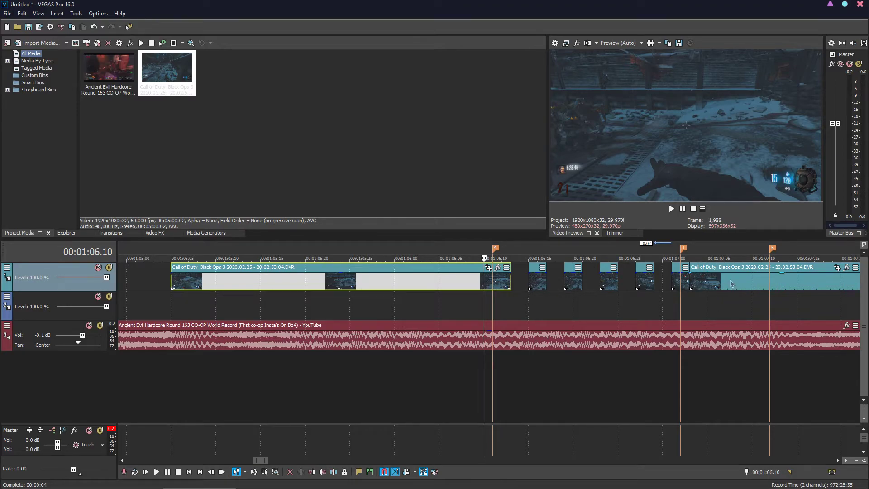
Split the gameplay clip at every single frame from 00:01:07.04 through 00:01:07.12
left_click(687, 279)
scroll(679, 285, "up", 4)
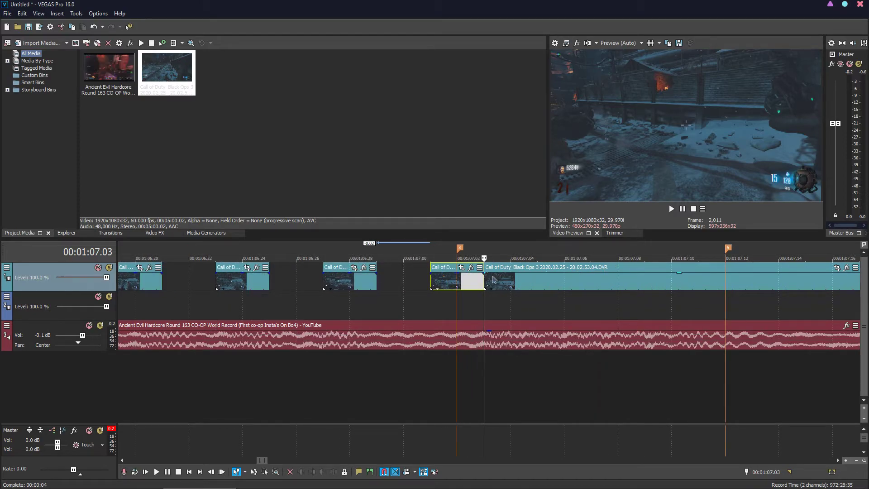
key("Right")
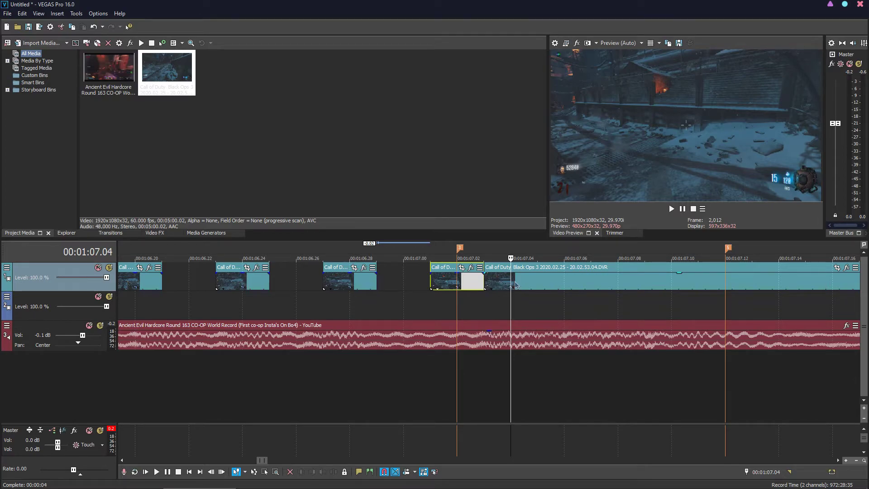
left_click(512, 283)
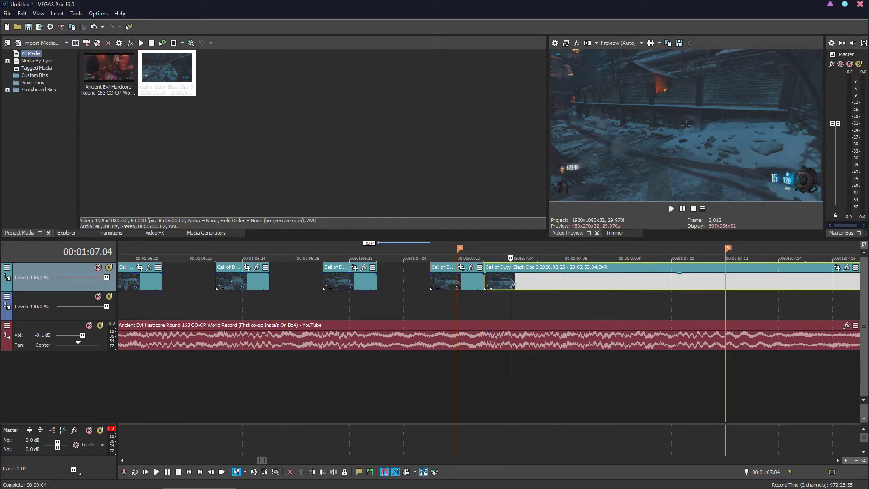
key("s")
key("Right")
key("s")
key("Right")
key("s")
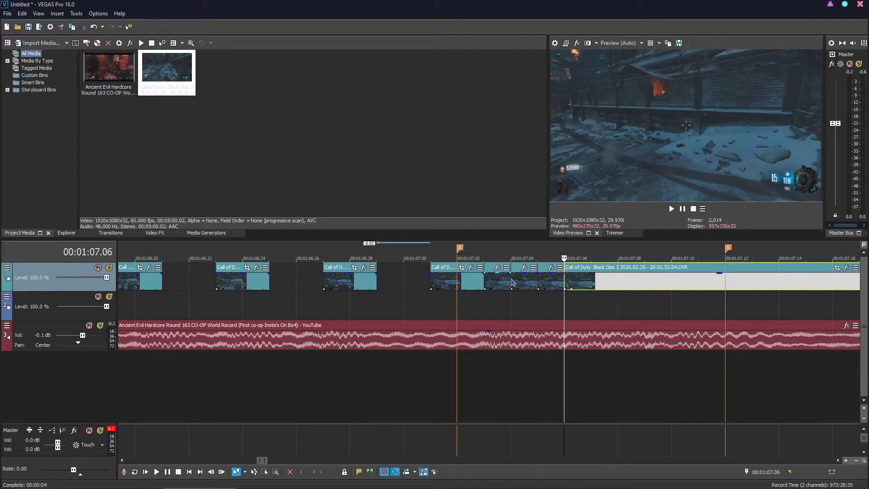
key("Right")
key("s")
key("Right")
key("s")
key("Right")
key("s")
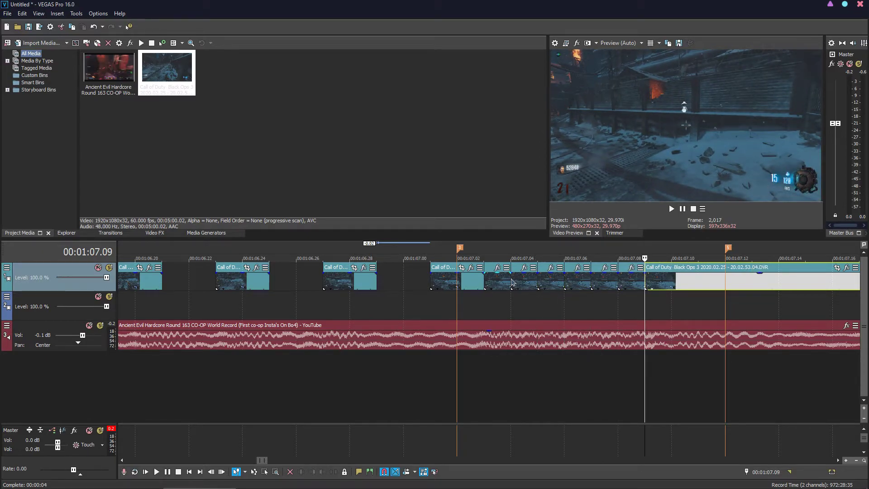
key("Right")
key("s")
key("Right")
key("s")
key("Right")
key("s")
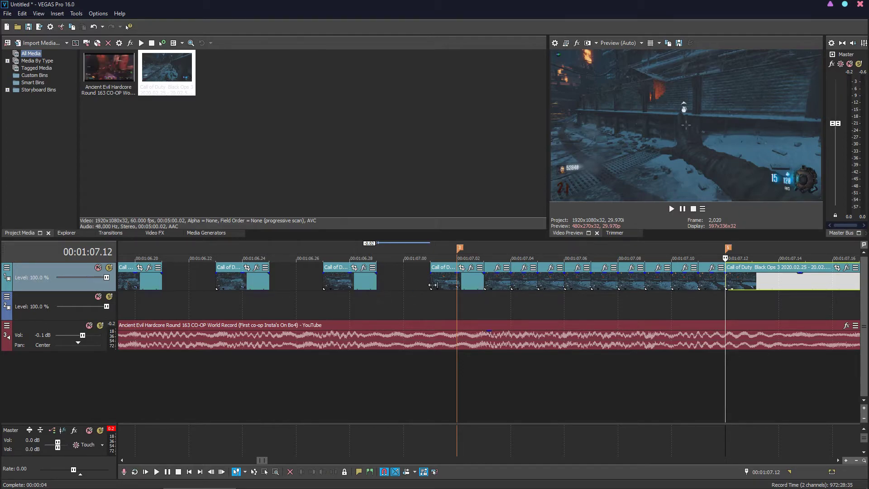
Delete every other one-frame gameplay segment, from the one at 00:01:07.03 through the one at 00:01:07.11
left_click(498, 281)
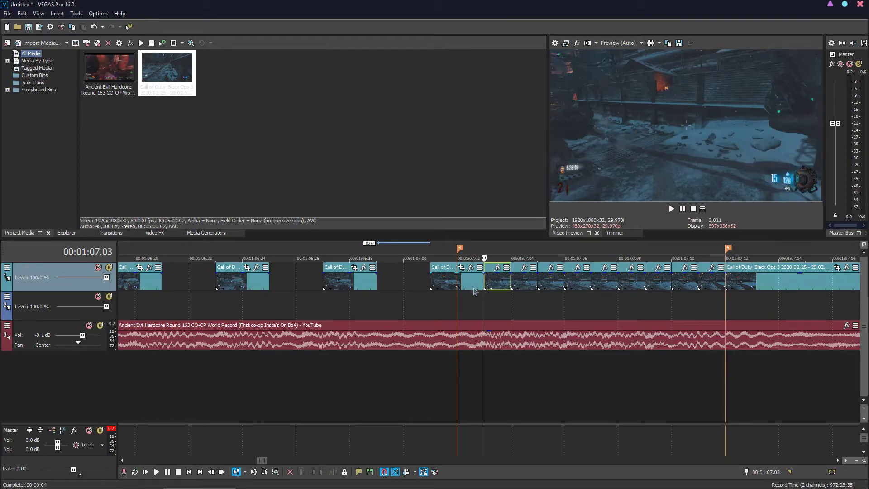
key("Delete")
left_click(546, 283)
key("Delete")
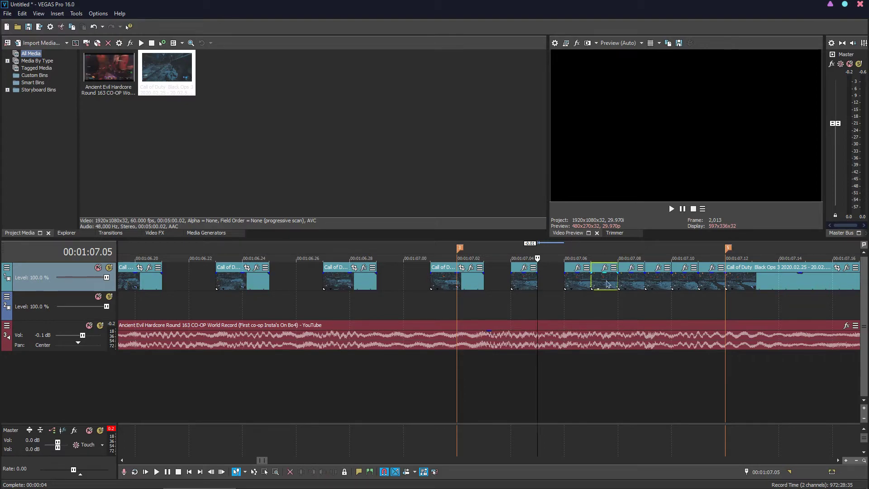
left_click(608, 284)
key("Delete")
left_click(658, 284)
key("Delete")
left_click(706, 286)
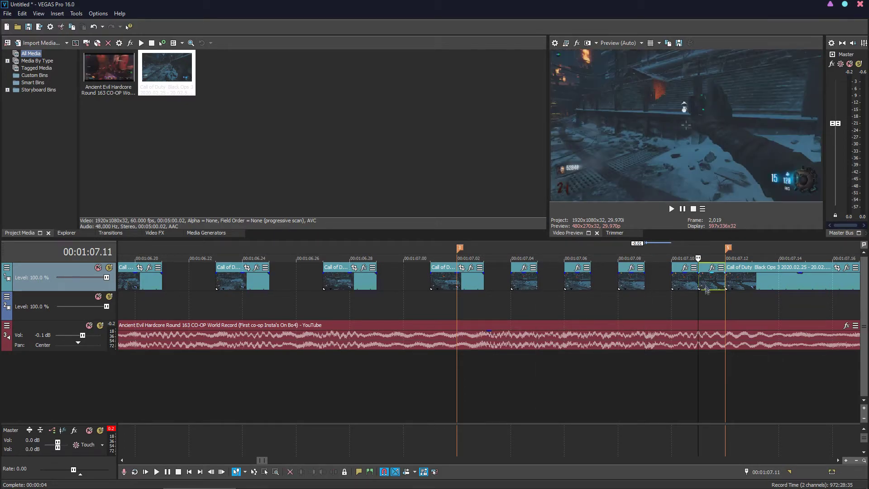
key("Delete")
Play back from before the 00:01:06.11 marker through the one-frame cuts and past the 00:01:07.12 marker to check the sync
scroll(421, 288, "down", 3)
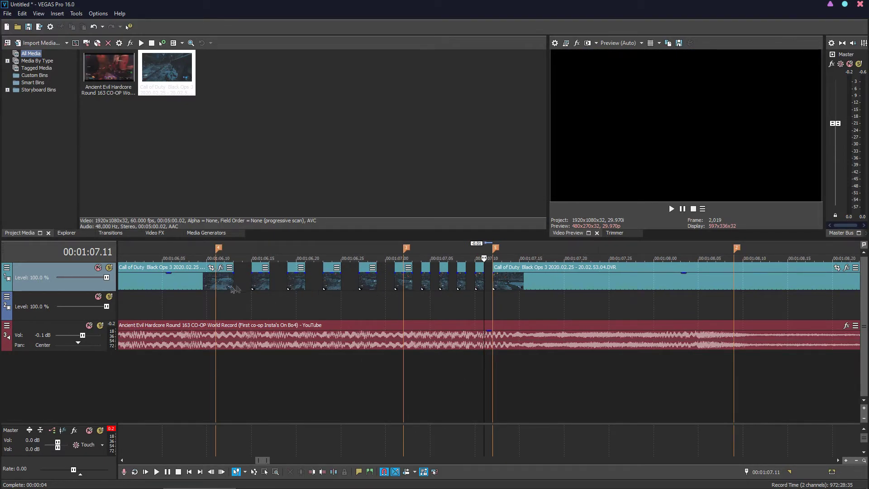
left_click(189, 284)
key("space")
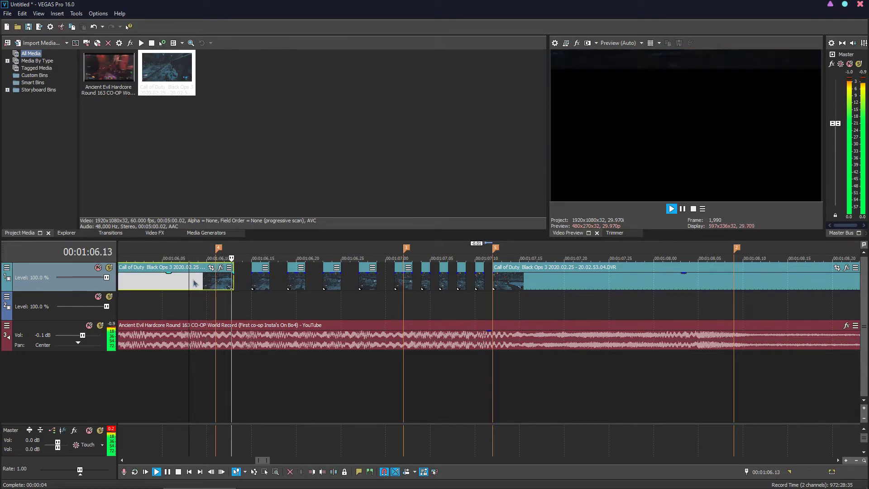
key("space")
key("space")
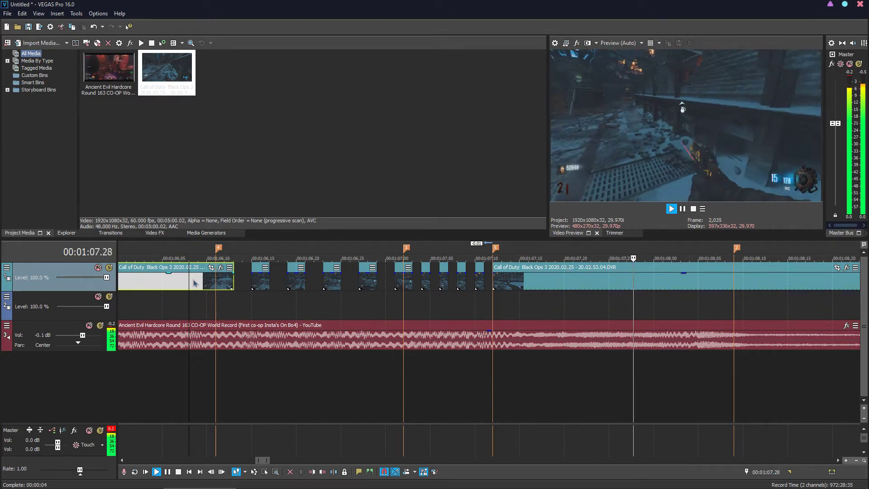
key("Return")
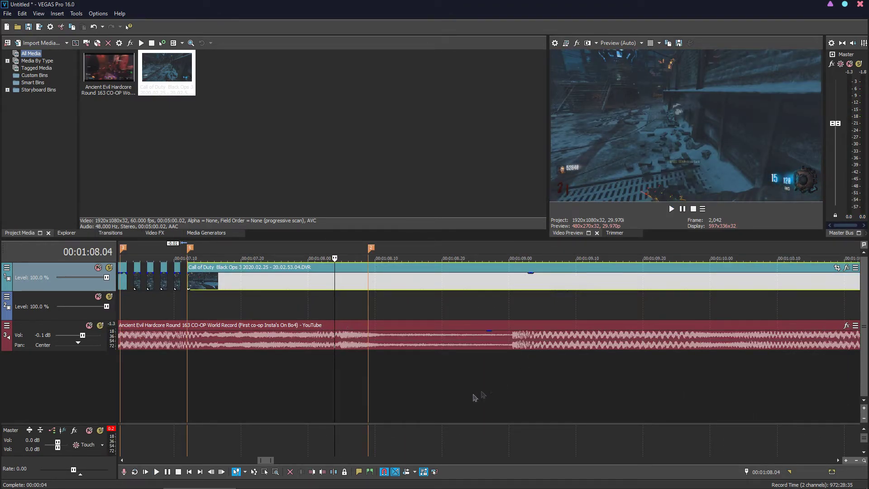
Listen to the audio from 00:01:08.04 and split the gameplay clip at that position
key("space")
key("space")
key("s")
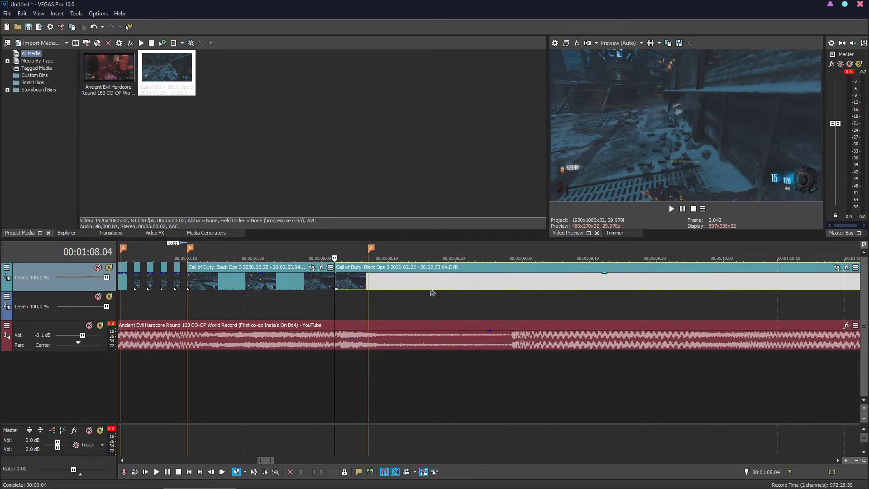
Split the gameplay clip at 00:01:09.00, where the audio picks up again, and delete the segment between 00:01:08.04 and 00:01:09.00
left_click(510, 285)
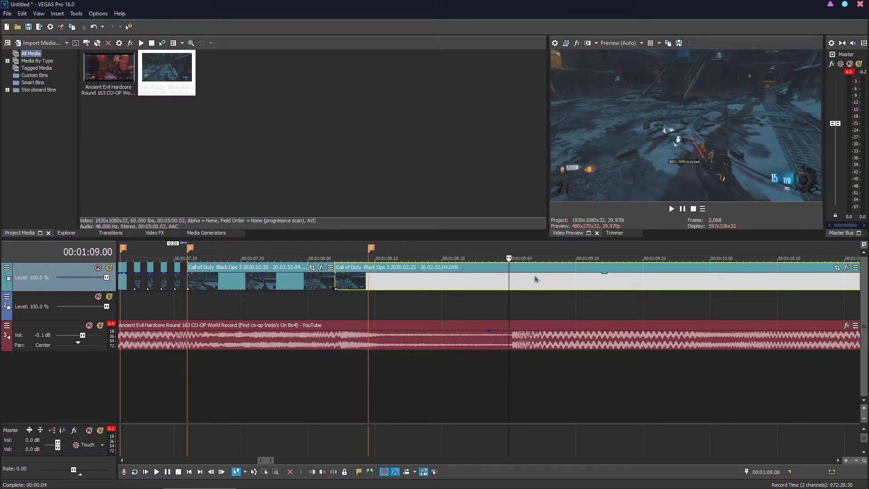
key("Right")
scroll(533, 280, "down", 1)
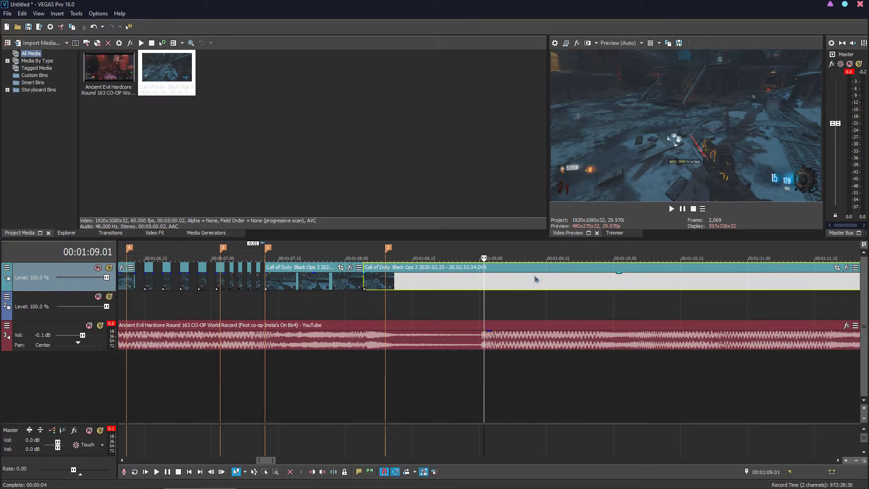
key("Left")
key("s")
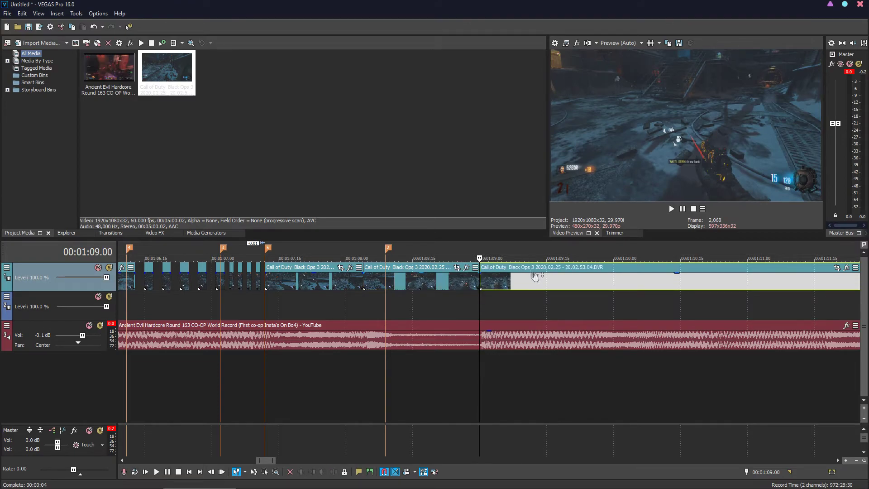
left_click(426, 285)
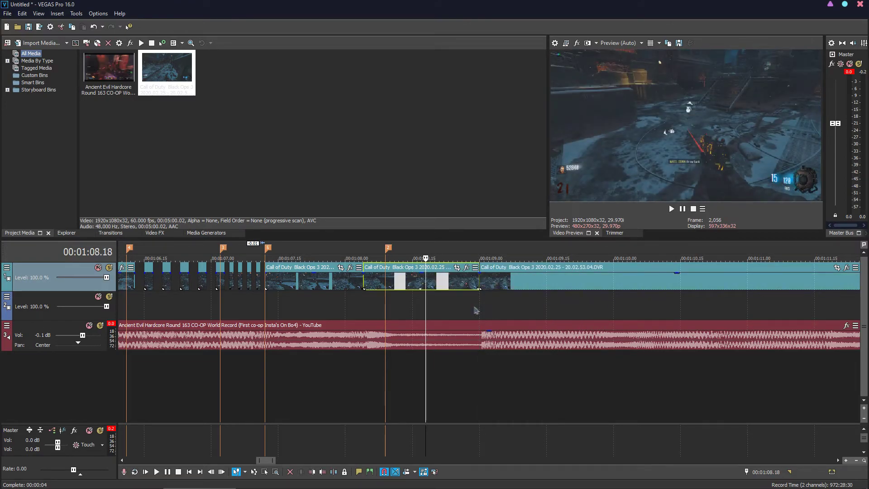
key("Delete")
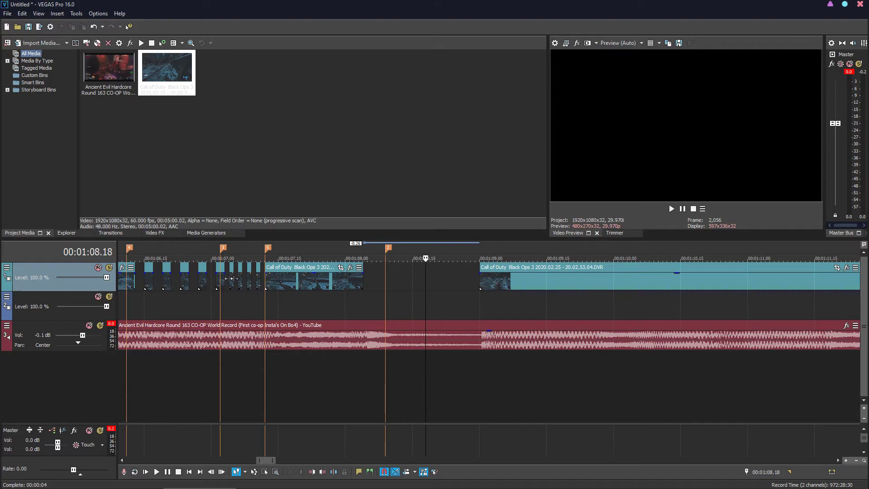
Play back the section leading into the gap before 00:01:09.00 and review the edited sequence in full view
left_click(296, 288)
key("space")
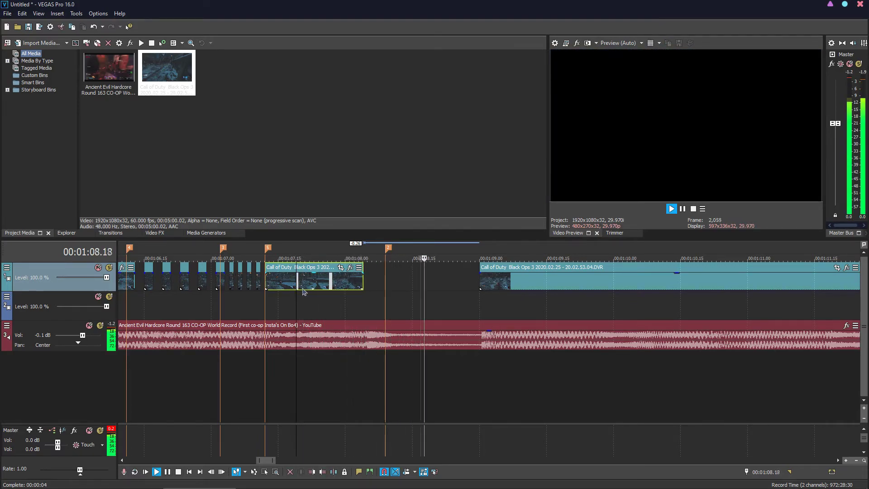
key("space")
scroll(558, 300, "down", 5)
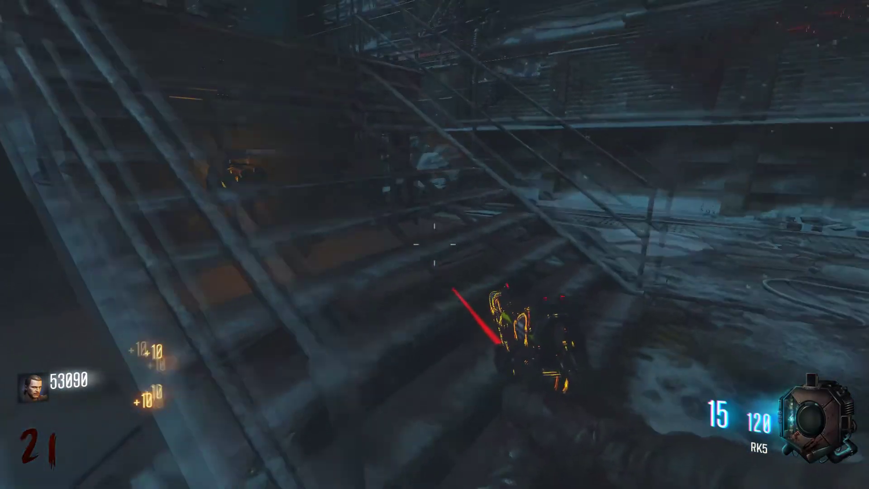
key("Escape")
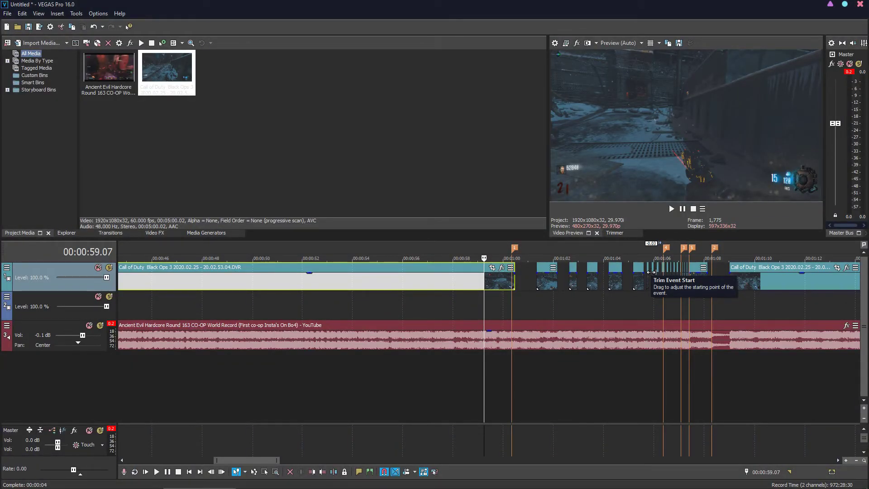